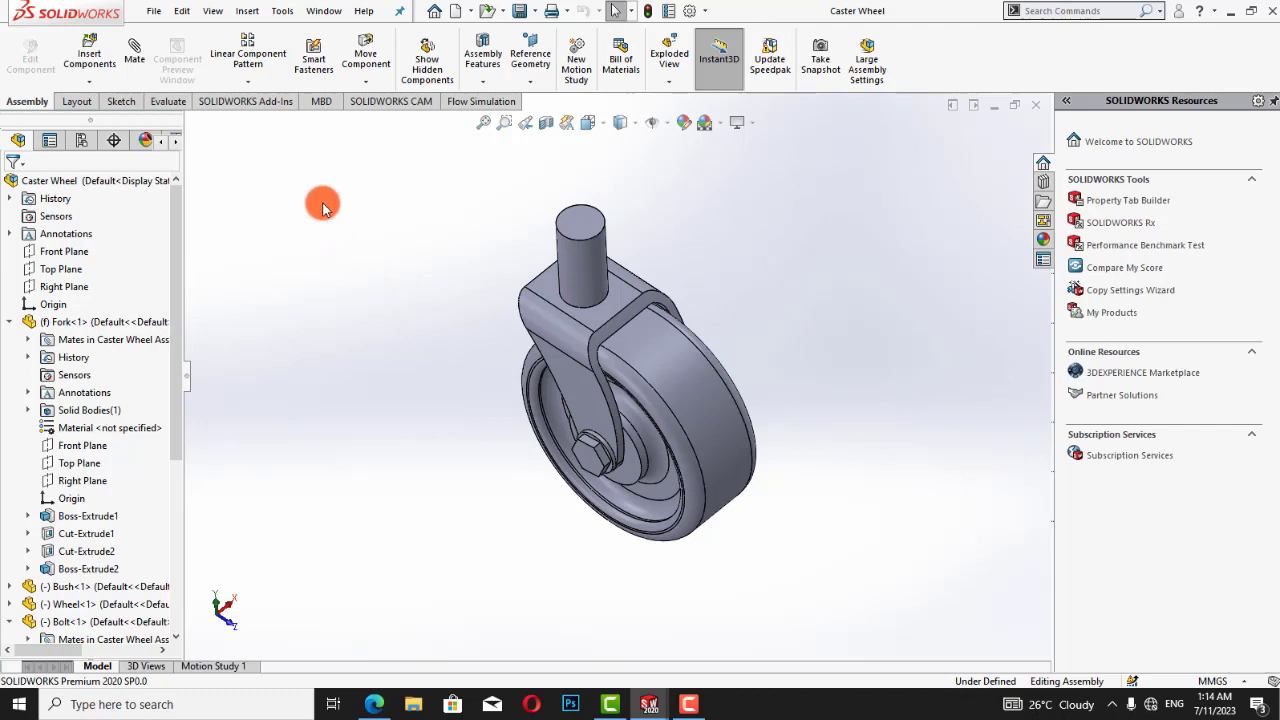
{"action": "right_click", "coordinate": [690, 192]}
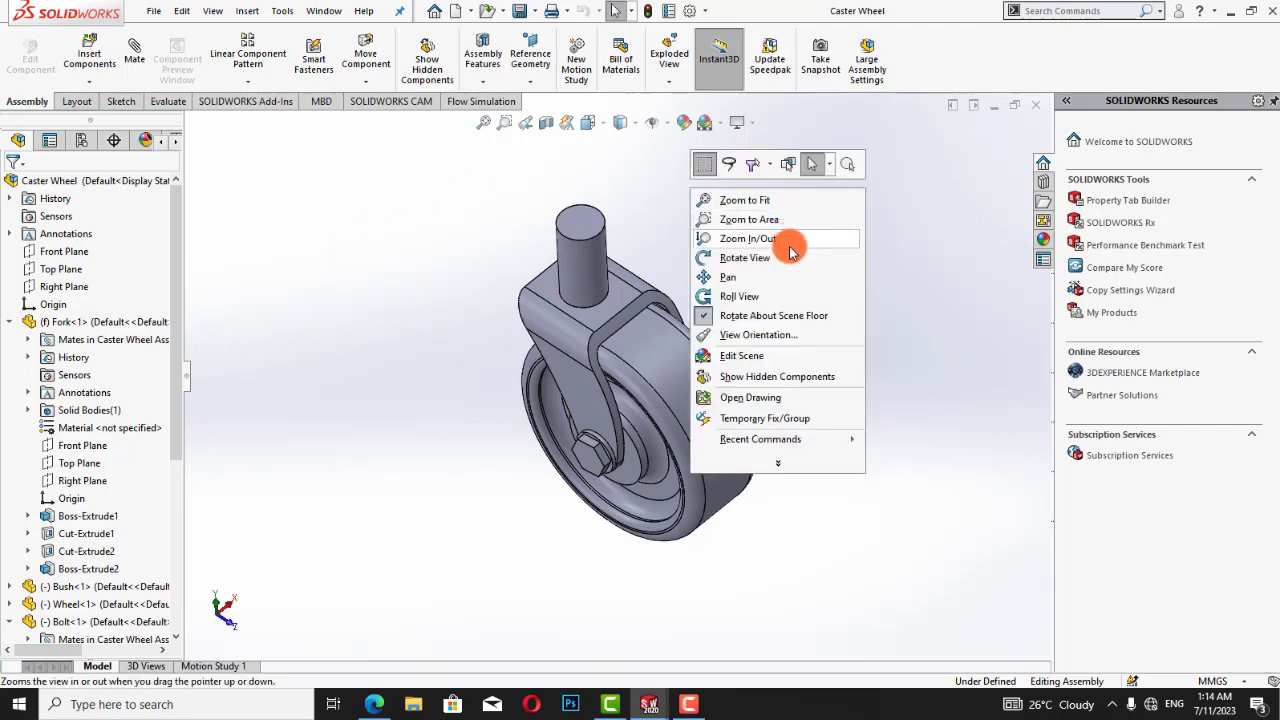
{"action": "left_click", "coordinate": [720, 257]}
{"action": "left_click_drag", "start_coordinate": [680, 405], "coordinate": [738, 252]}
{"action": "right_click", "coordinate": [738, 252]}
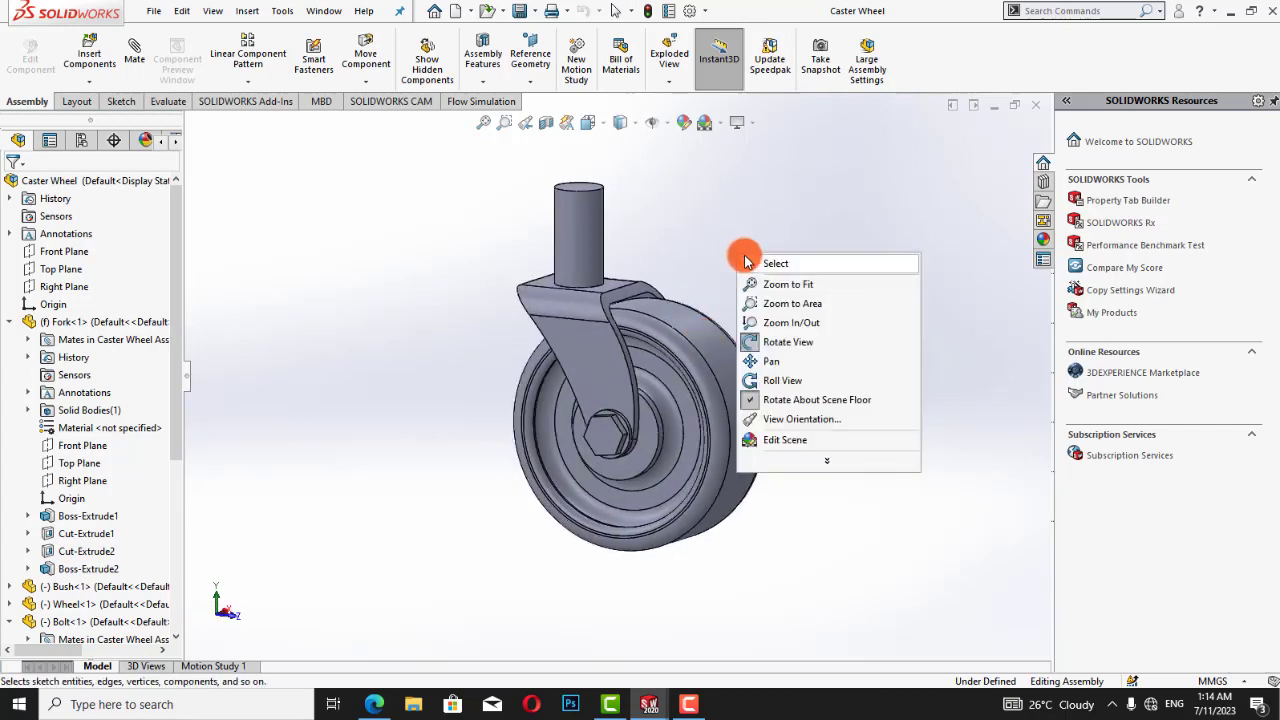
{"action": "left_click", "coordinate": [748, 260]}
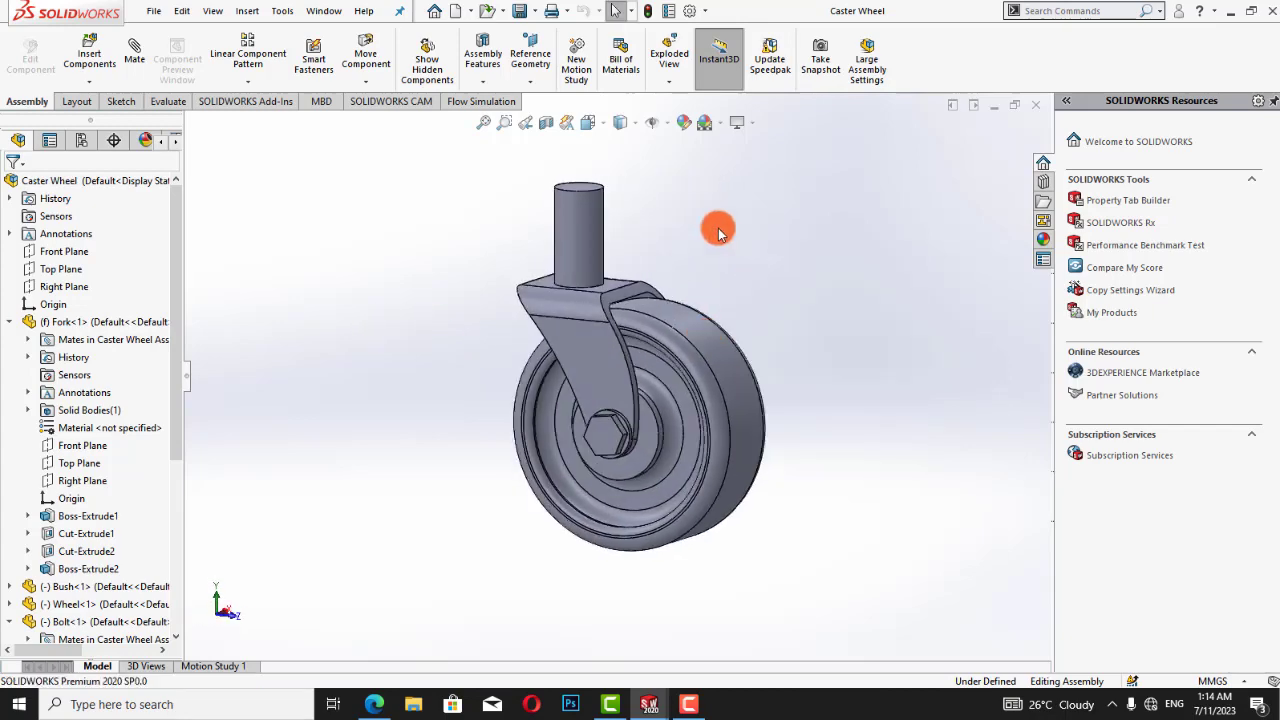
- Create a drawing from the caster wheel assembly on a standard B (ANSI) Landscape sheet
{"action": "left_click", "coordinate": [468, 15]}
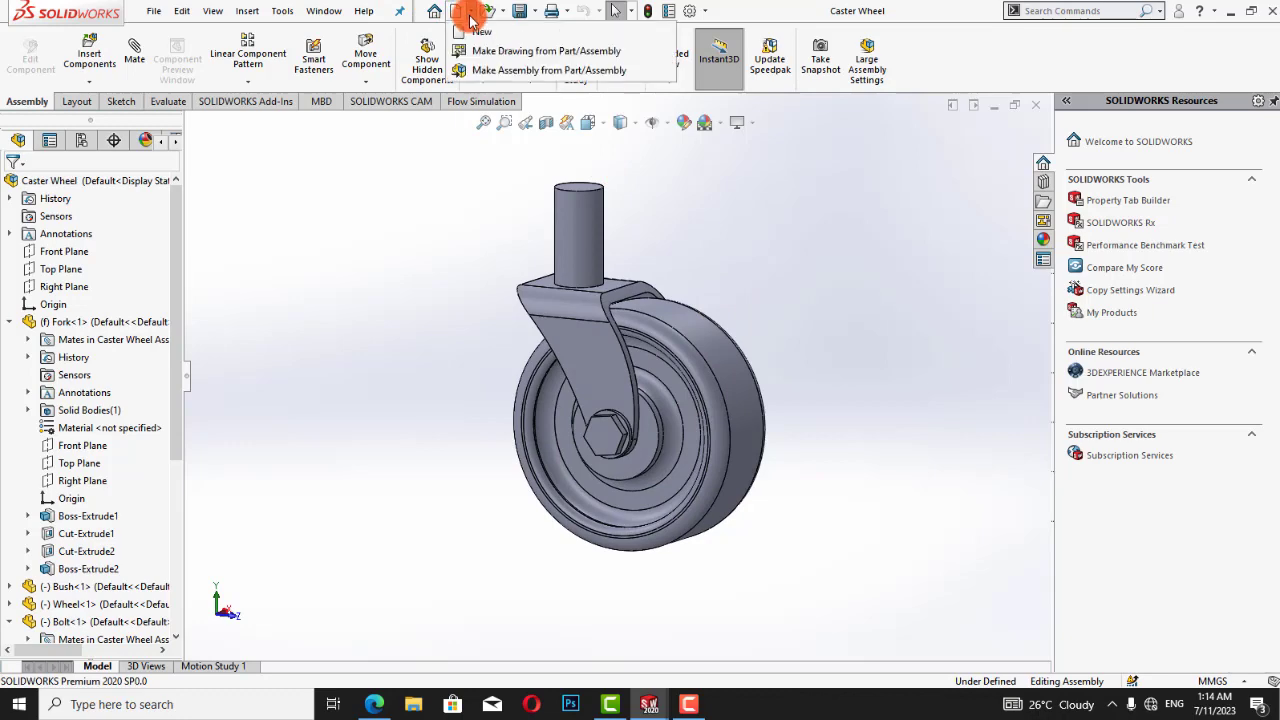
{"action": "left_click", "coordinate": [510, 52]}
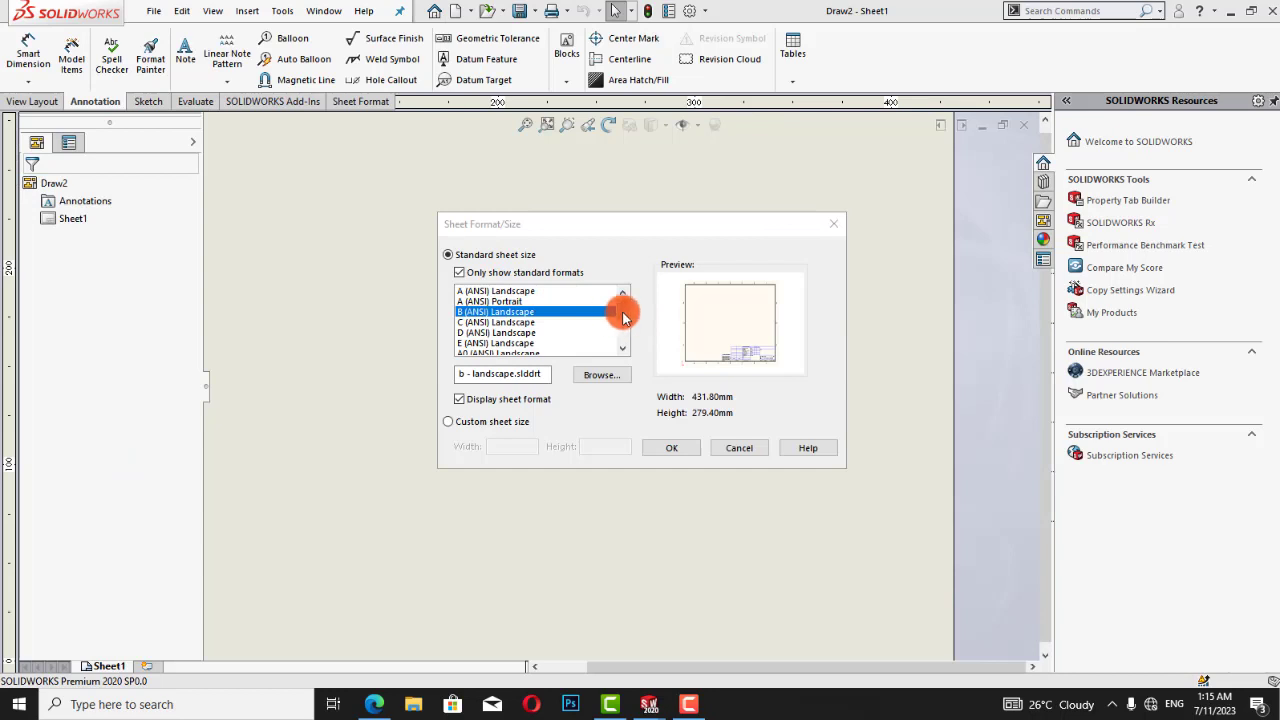
{"action": "mouse_move", "coordinate": [624, 316]}
{"action": "left_mouse_down"}
{"action": "mouse_move", "coordinate": [623, 337]}
{"action": "mouse_move", "coordinate": [627, 310]}
{"action": "left_mouse_up"}
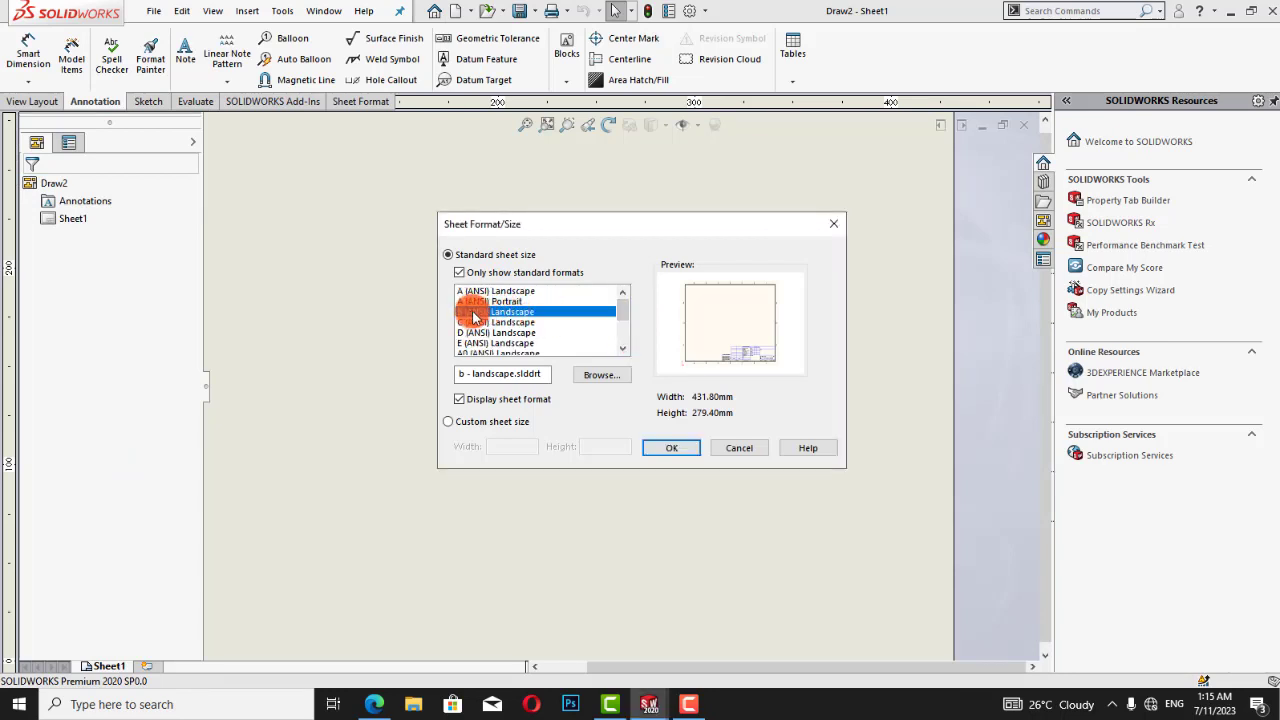
{"action": "left_click", "coordinate": [673, 452]}
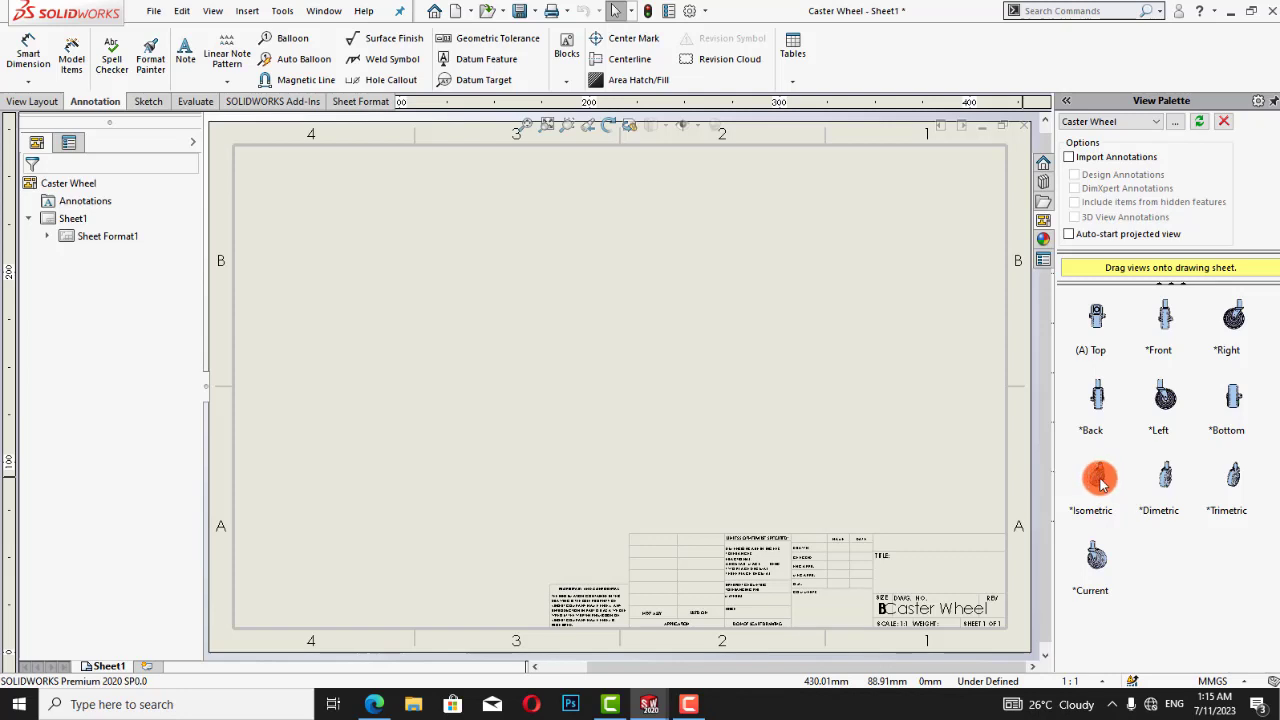
- Place the assembly's isometric view on the left part of the sheet and display it shaded with edges in high quality
{"action": "left_click_drag", "start_coordinate": [1101, 483], "coordinate": [537, 408]}
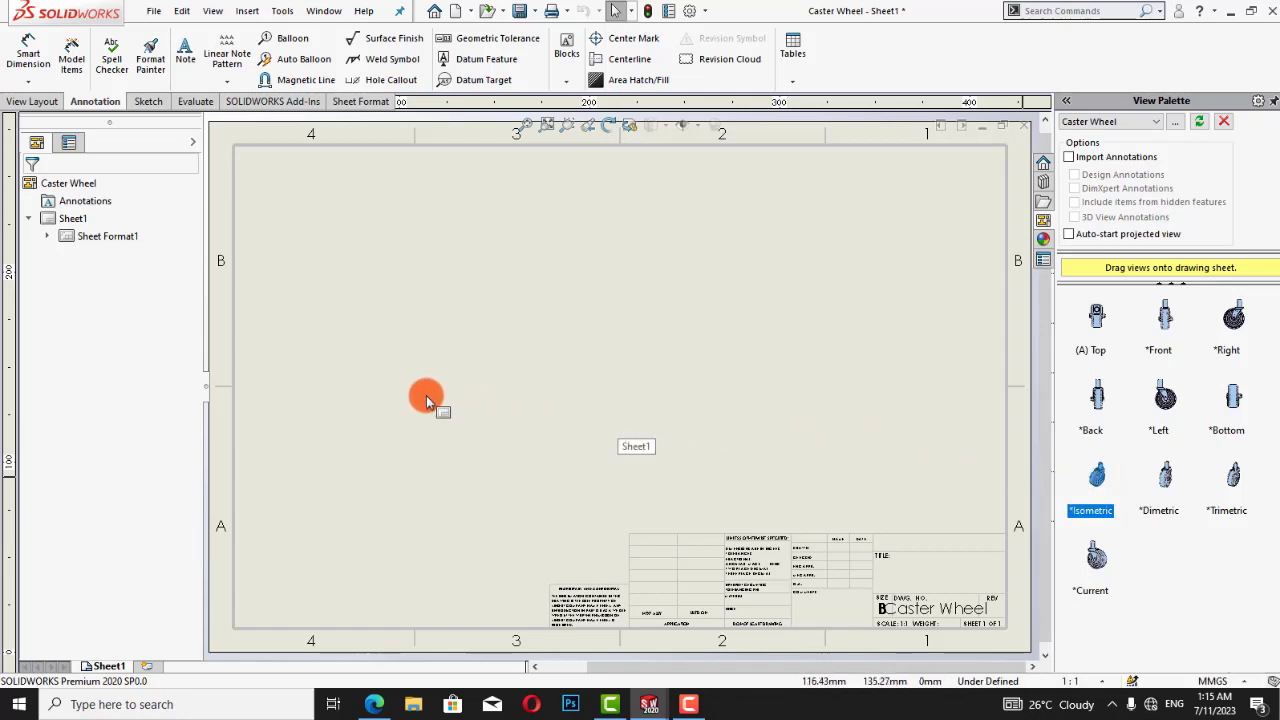
{"action": "mouse_move", "coordinate": [426, 395]}
{"action": "left_mouse_down"}
{"action": "mouse_move", "coordinate": [1071, 503]}
{"action": "mouse_move", "coordinate": [1063, 486]}
{"action": "mouse_move", "coordinate": [406, 388]}
{"action": "mouse_move", "coordinate": [337, 397]}
{"action": "left_mouse_up"}
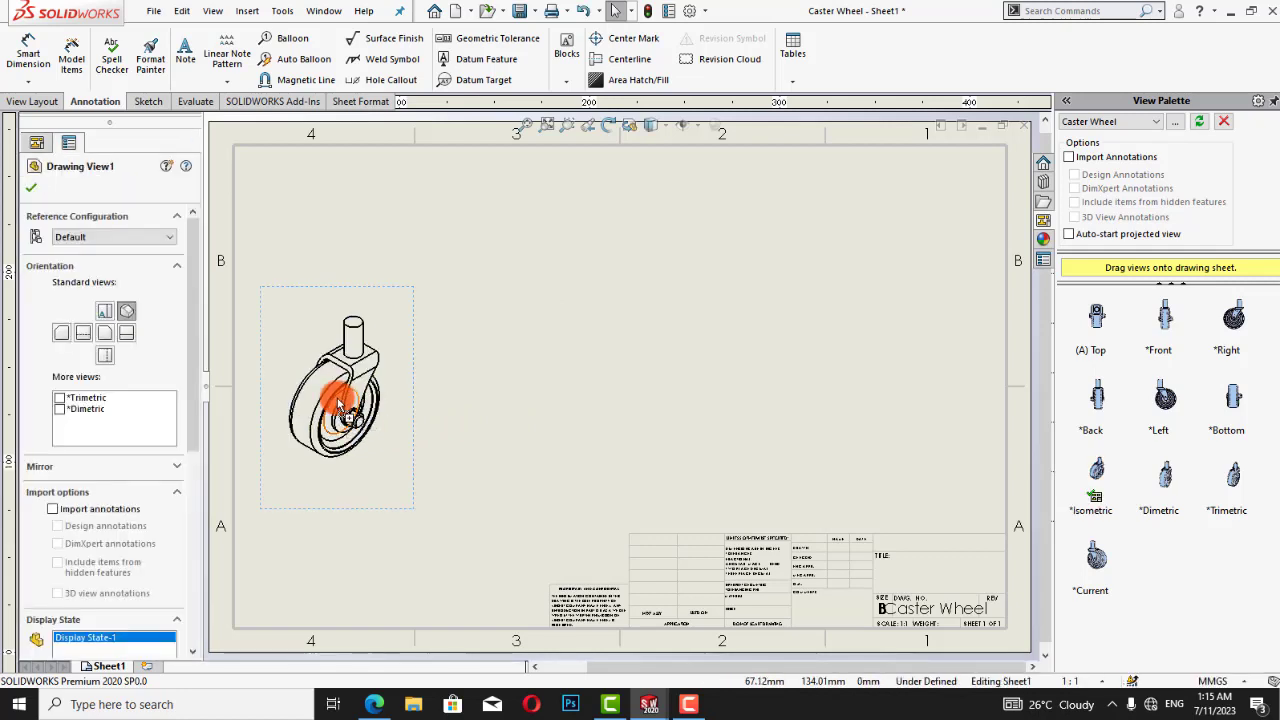
{"action": "left_click_drag", "start_coordinate": [194, 349], "coordinate": [194, 286]}
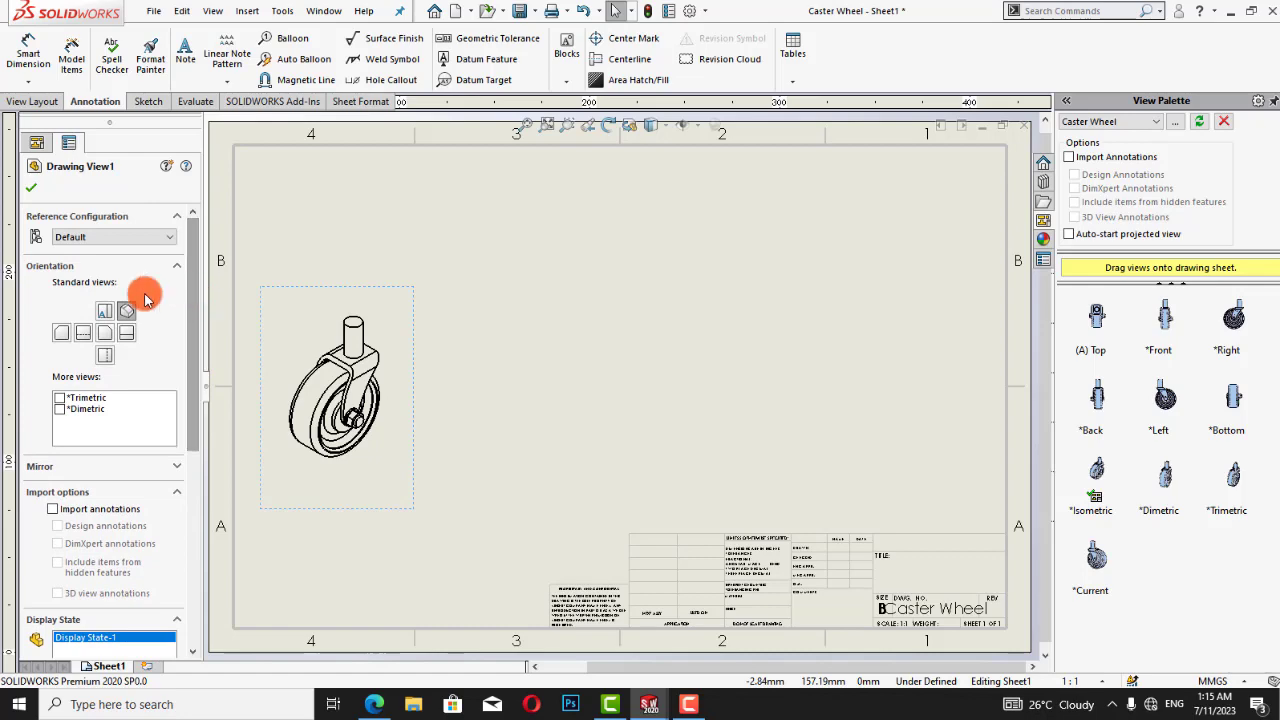
{"action": "left_click_drag", "start_coordinate": [200, 234], "coordinate": [234, 463]}
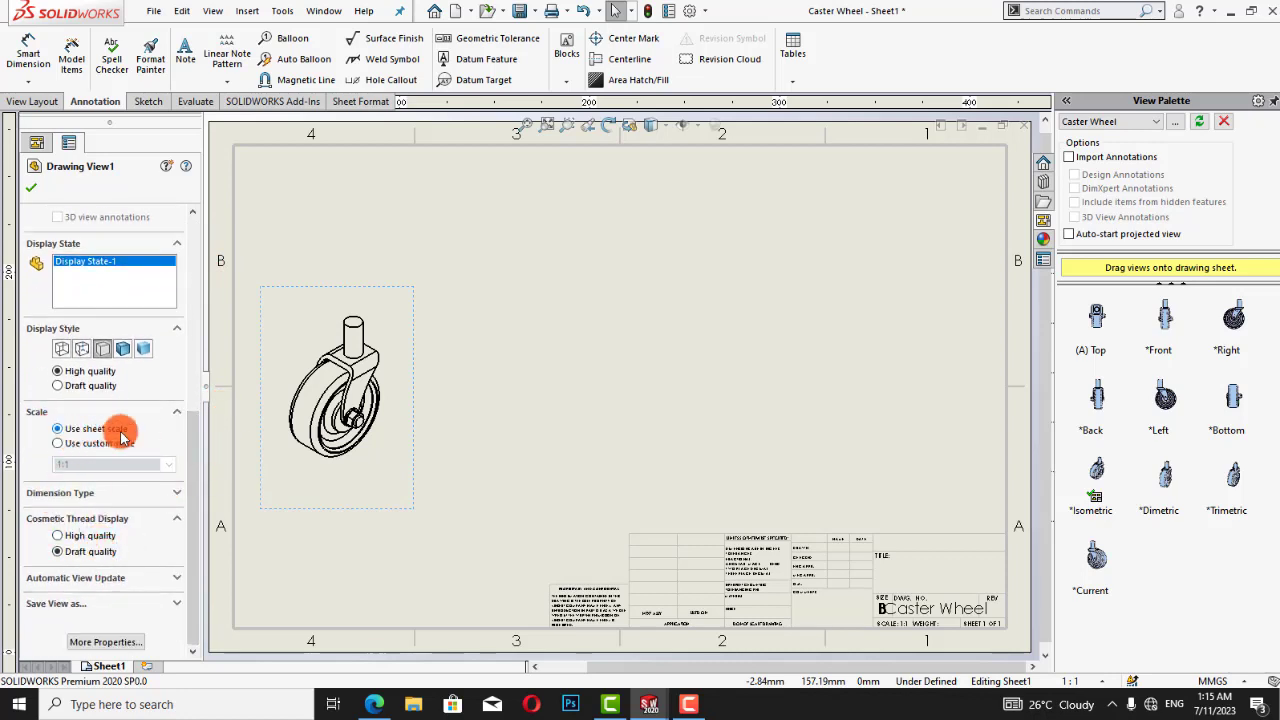
{"action": "scroll", "coordinate": [170, 420], "scroll_direction": "up", "scroll_amount": 2}
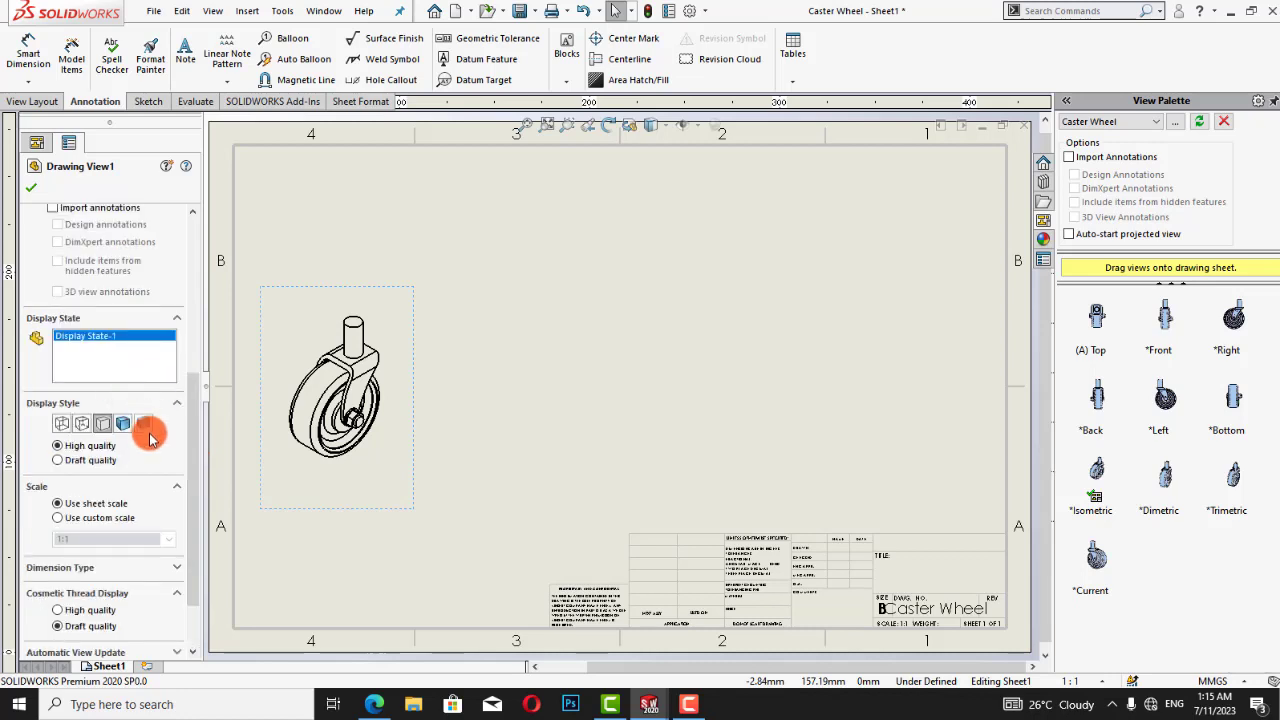
{"action": "left_click", "coordinate": [124, 424]}
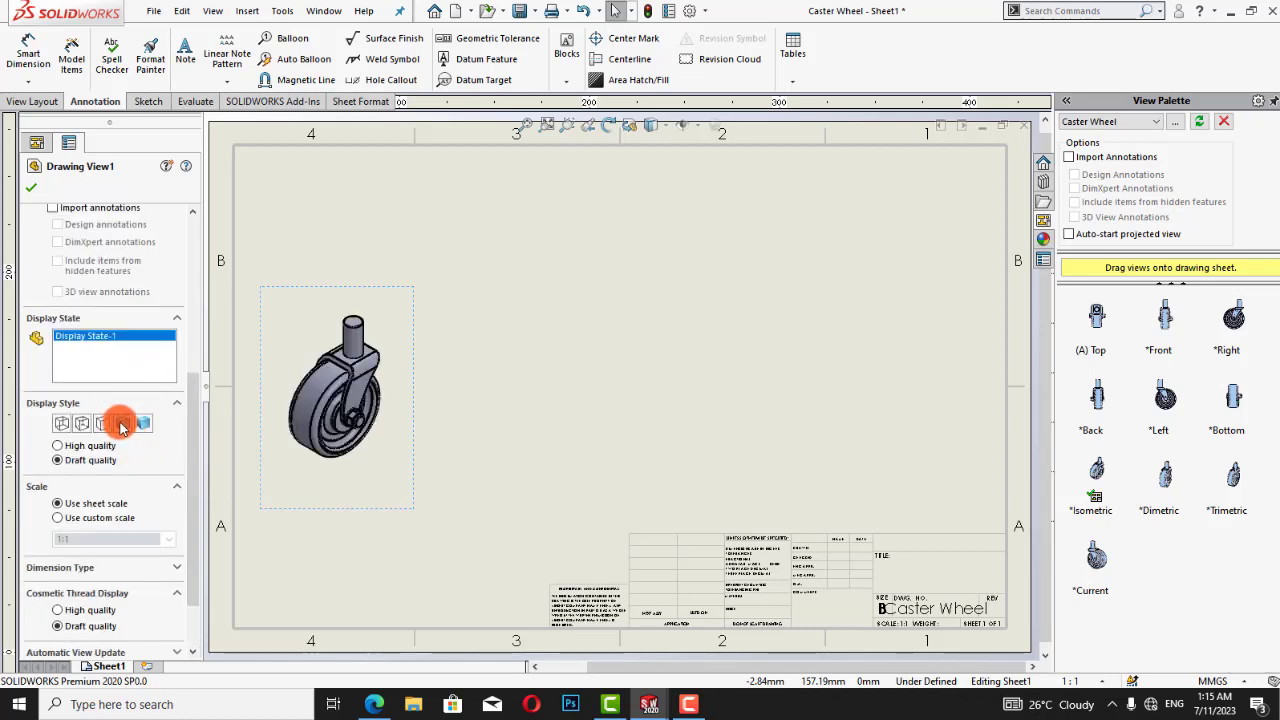
{"action": "left_click", "coordinate": [81, 424]}
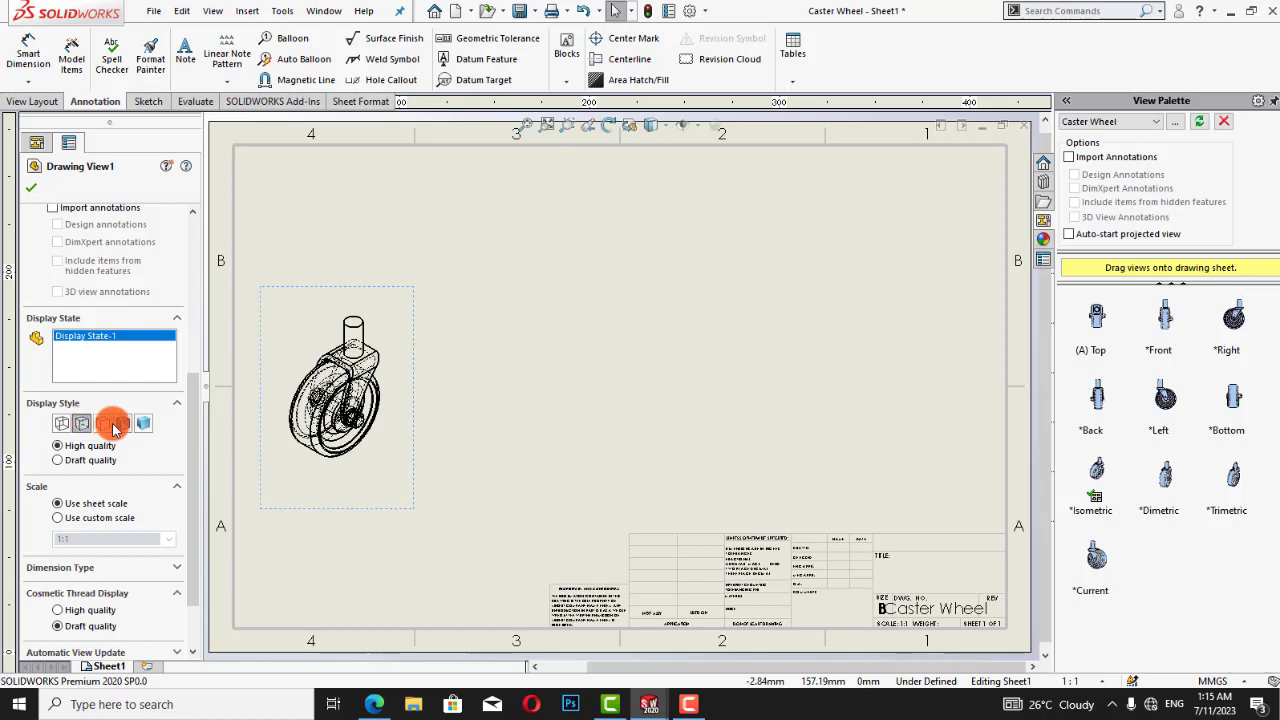
{"action": "left_click", "coordinate": [122, 424]}
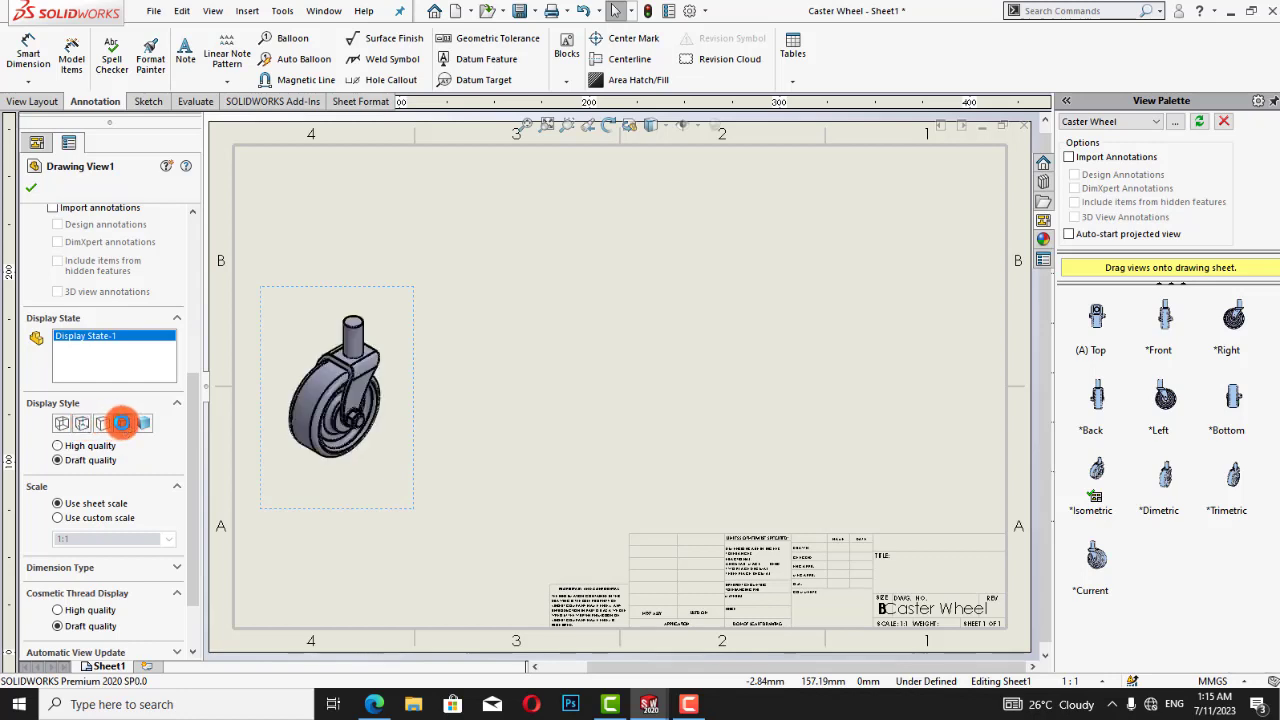
{"action": "left_click", "coordinate": [60, 446]}
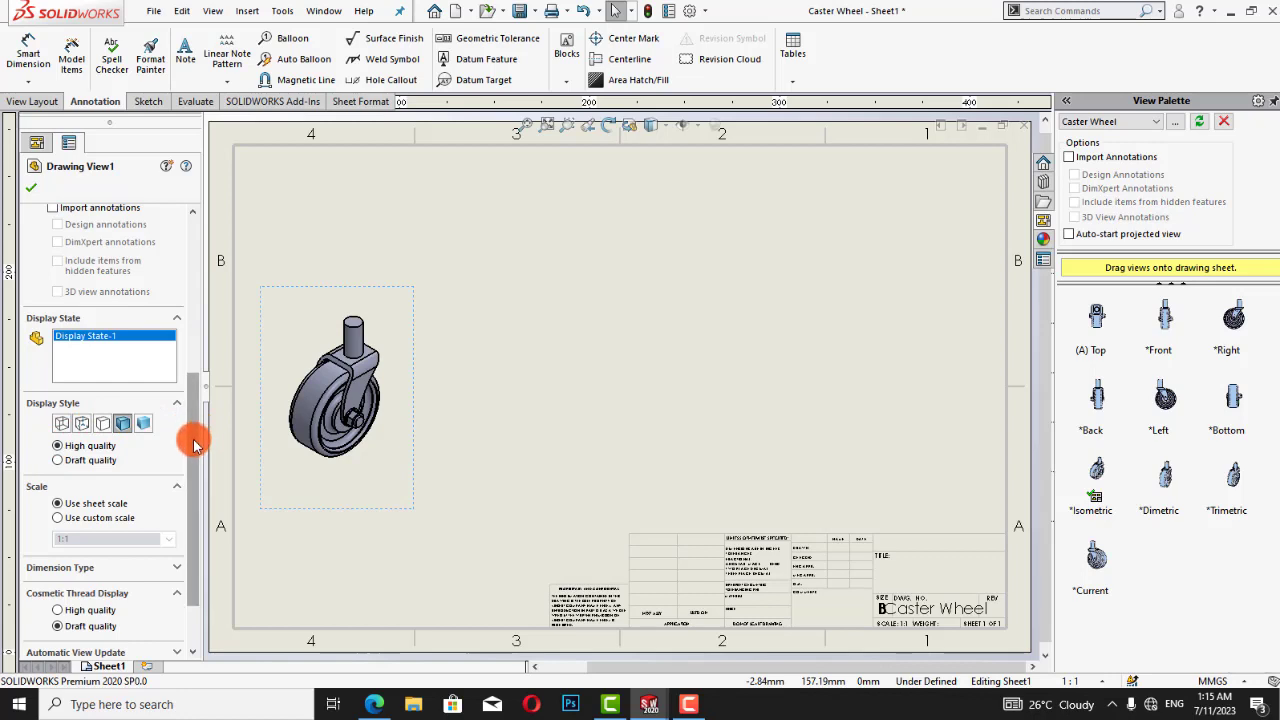
- Give the isometric view a custom scale using the option Use model text scale, and accept the view settings
{"action": "scroll", "coordinate": [192, 470], "scroll_direction": "down", "scroll_amount": 2}
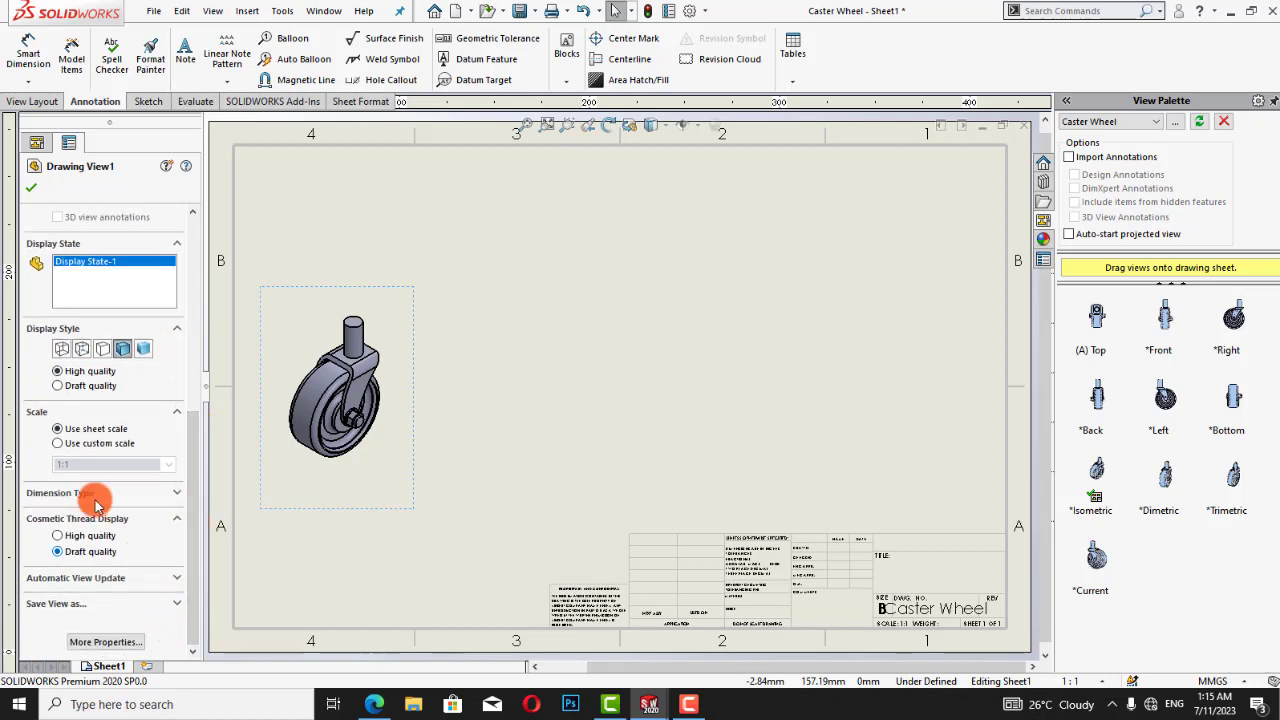
{"action": "left_click", "coordinate": [58, 445]}
{"action": "left_click", "coordinate": [169, 464]}
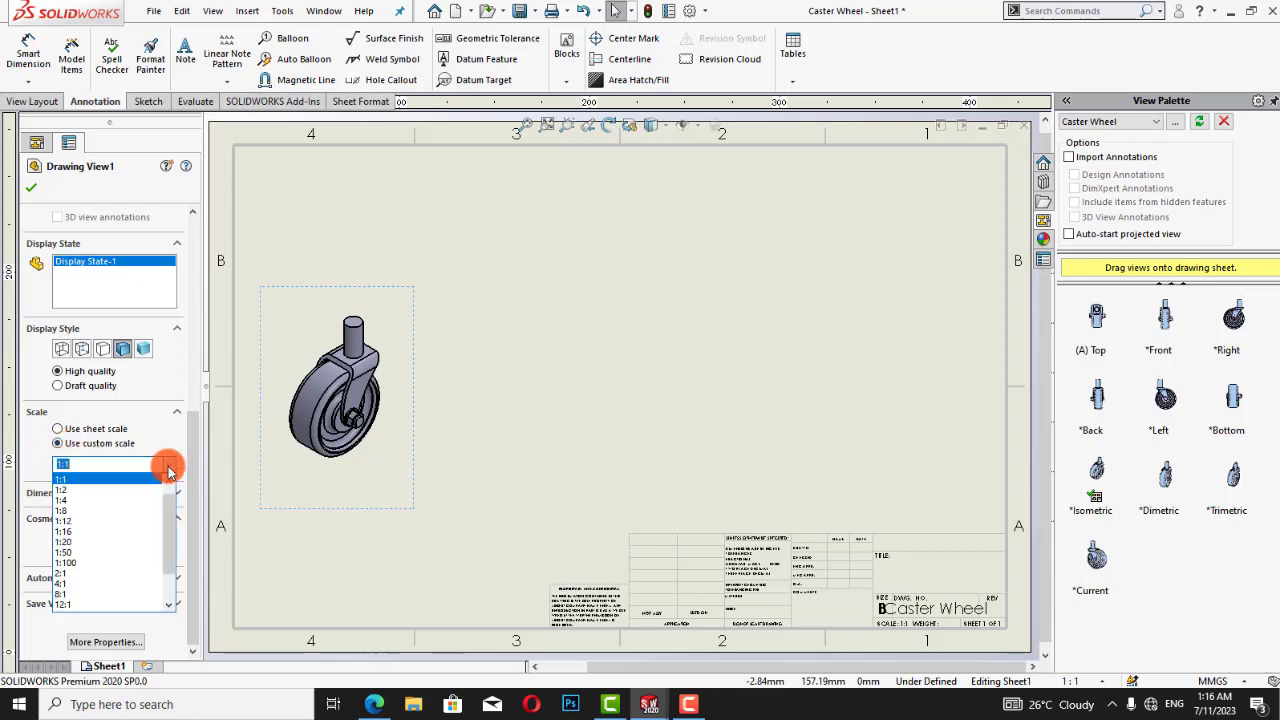
{"action": "scroll", "coordinate": [160, 505], "scroll_direction": "up", "scroll_amount": 1}
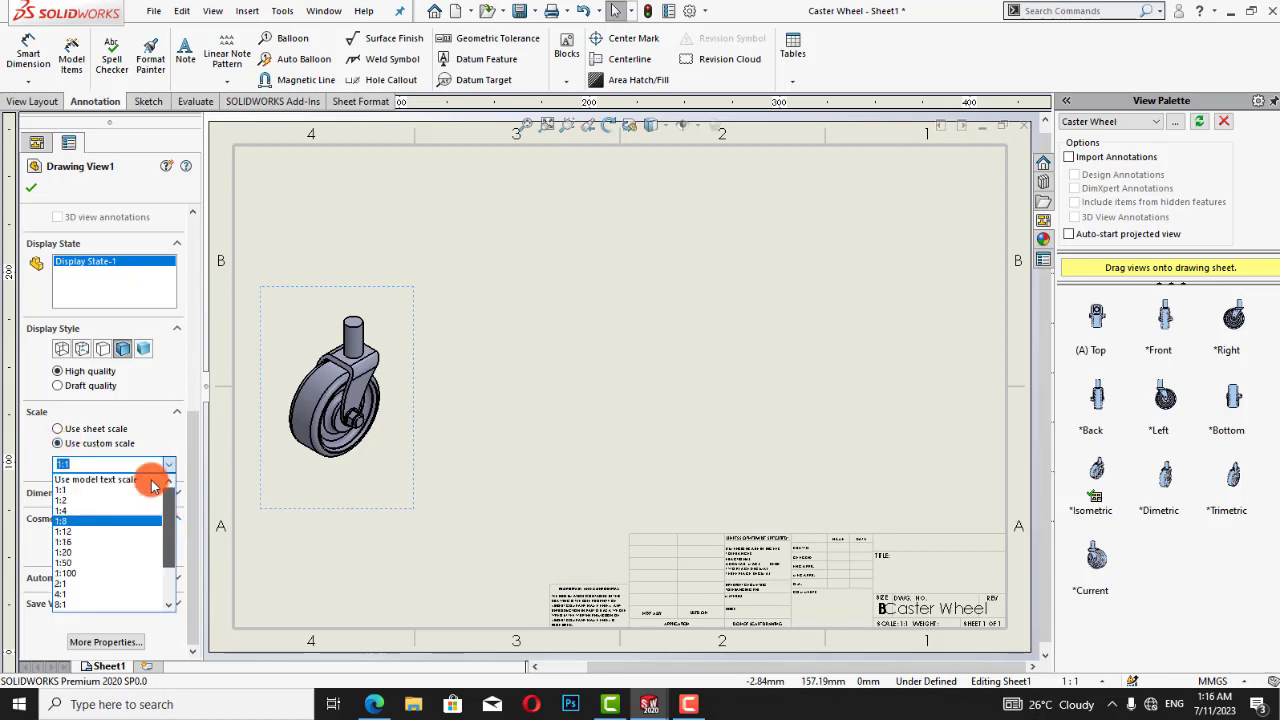
{"action": "left_click", "coordinate": [127, 480]}
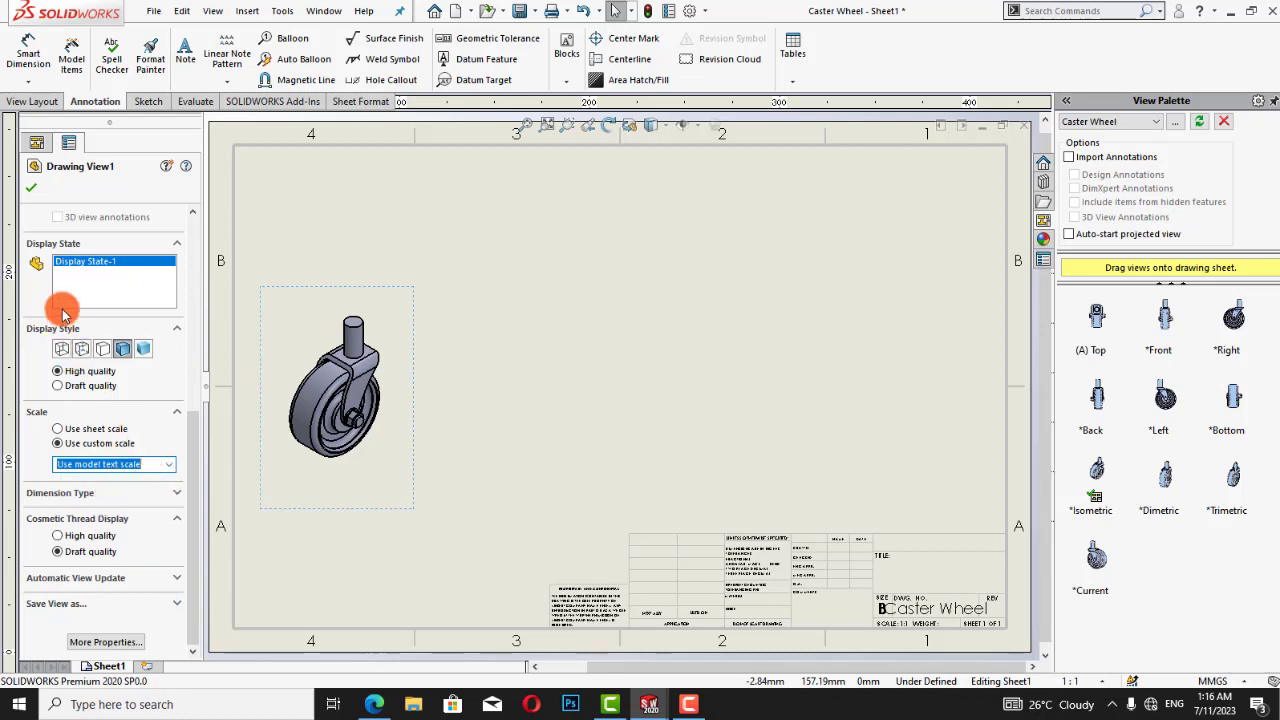
{"action": "left_click", "coordinate": [26, 191]}
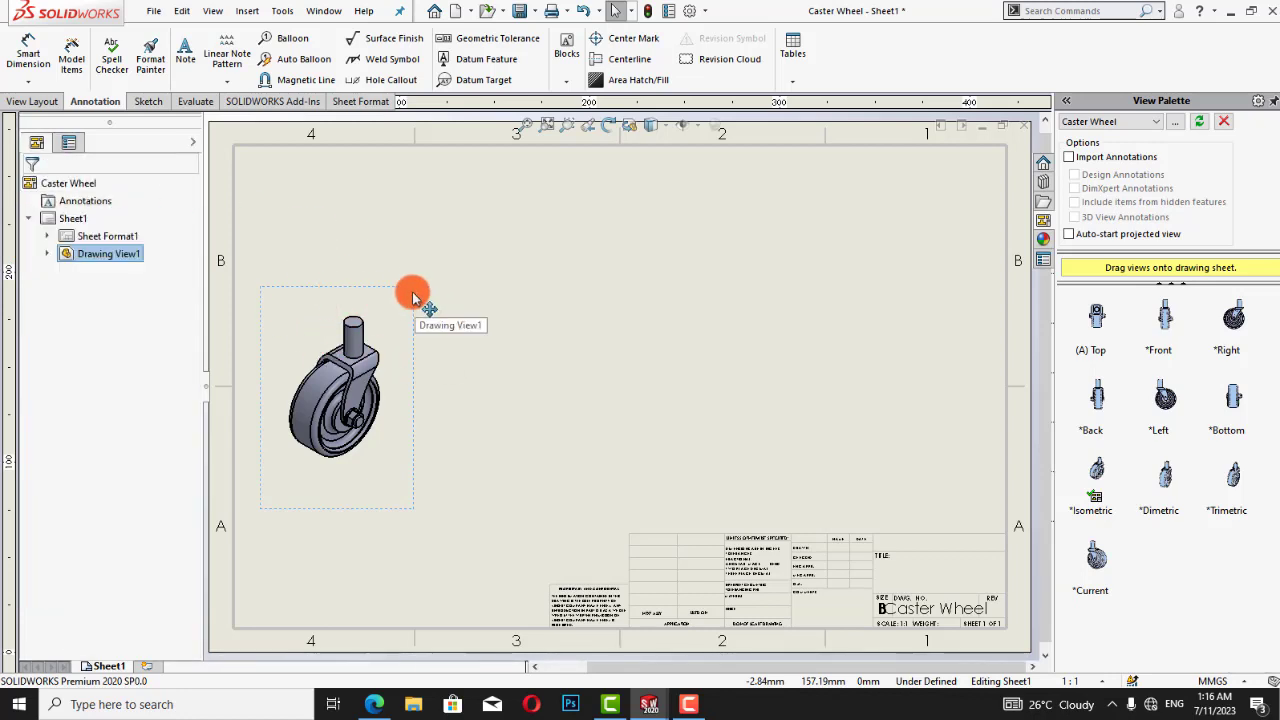
- Move the isometric view slightly up and to the right on the sheet
{"action": "left_click_drag", "start_coordinate": [417, 291], "coordinate": [436, 257]}
{"action": "left_click", "coordinate": [308, 291]}
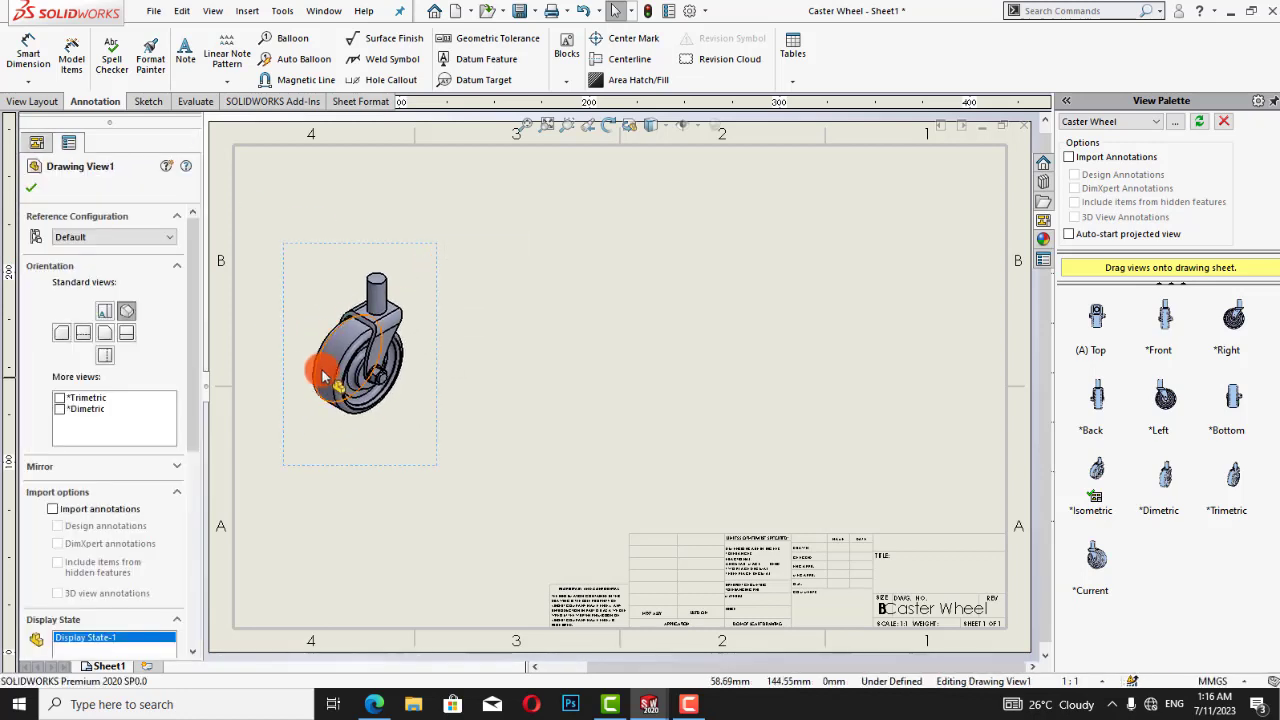
{"action": "left_click", "coordinate": [27, 186]}
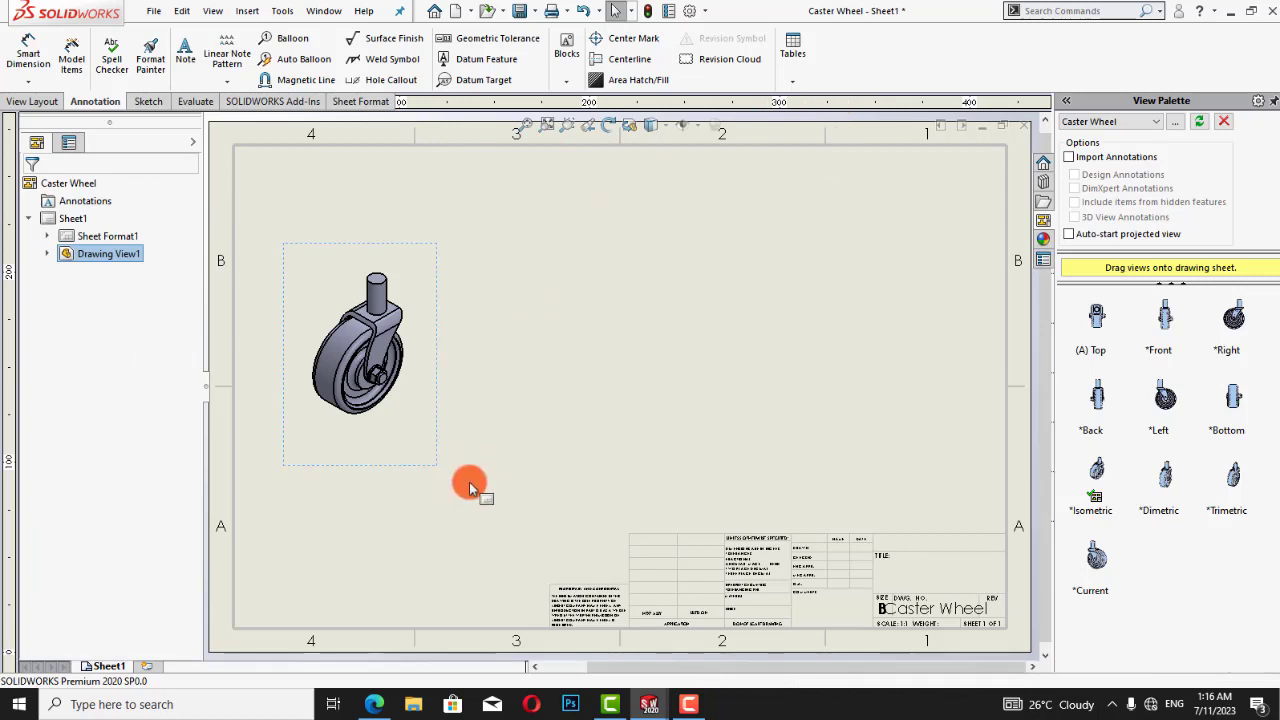
- Insert a top-level-only bill of materials with the bom-standard template and place it to the right of the isometric view
{"action": "left_click", "coordinate": [789, 86]}
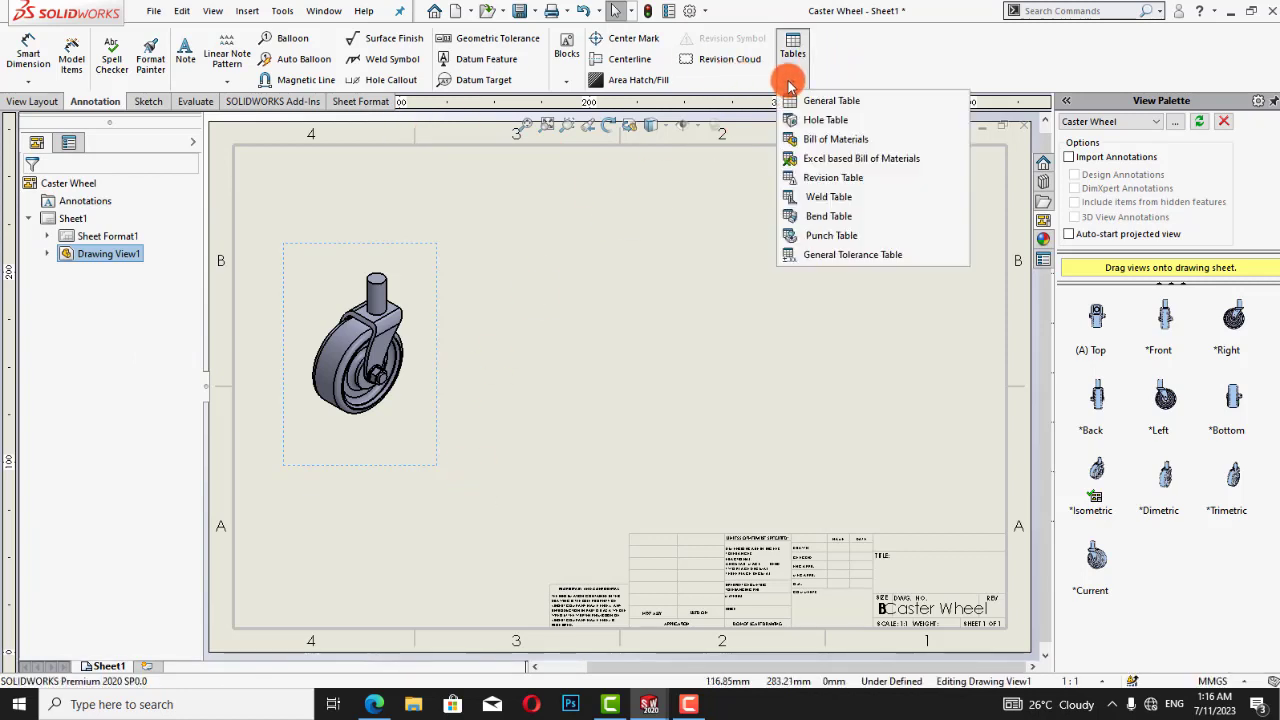
{"action": "left_click", "coordinate": [815, 139]}
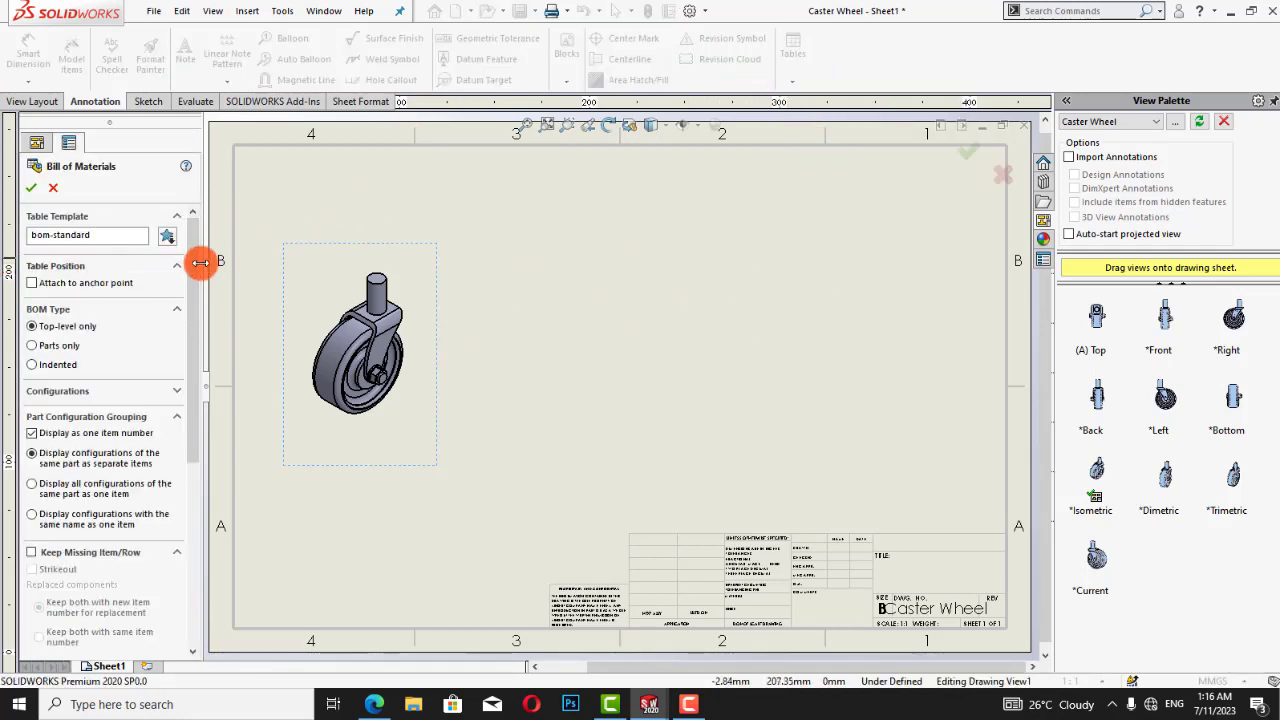
{"action": "left_click_drag", "start_coordinate": [192, 275], "coordinate": [167, 204]}
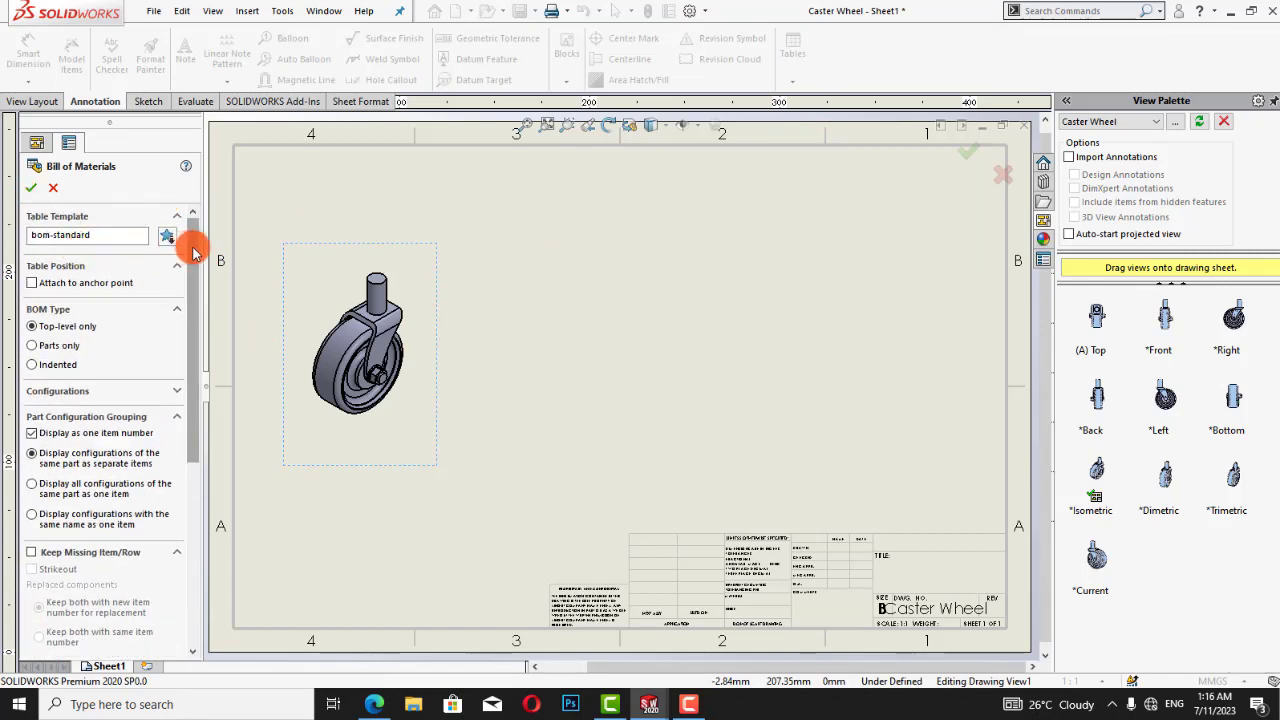
{"action": "left_click_drag", "start_coordinate": [193, 253], "coordinate": [151, 250]}
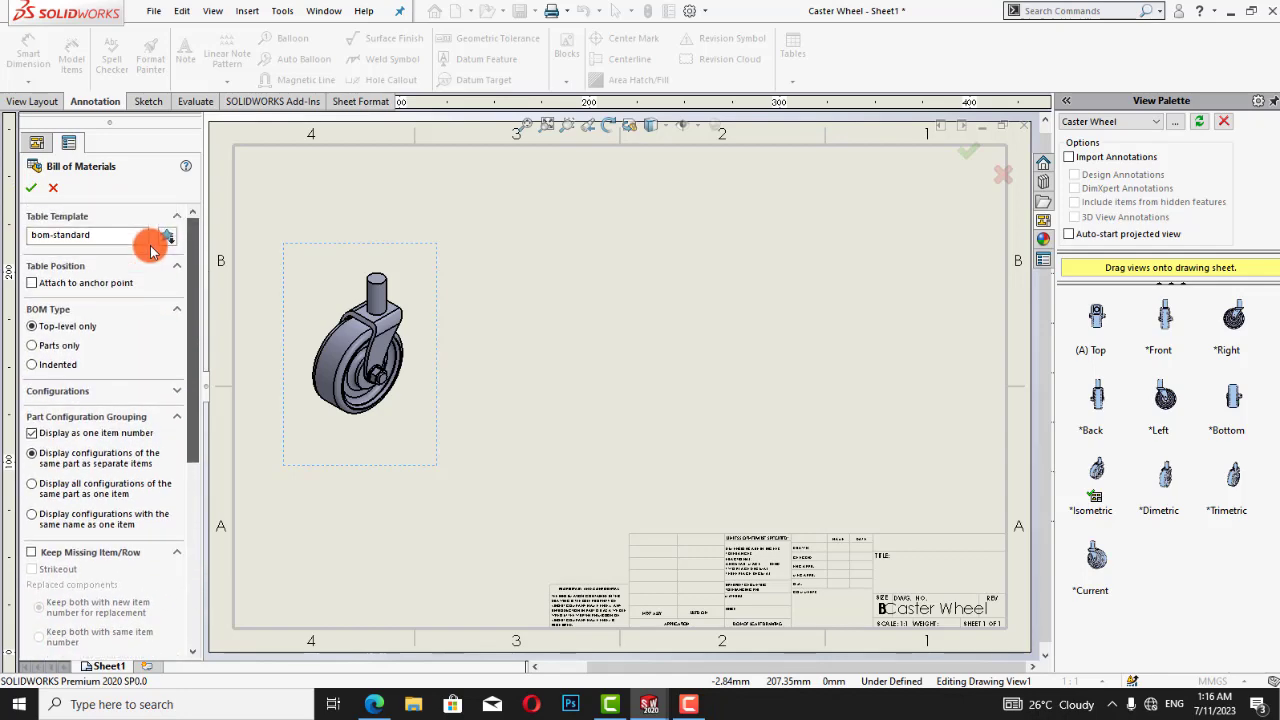
{"action": "left_click", "coordinate": [30, 188]}
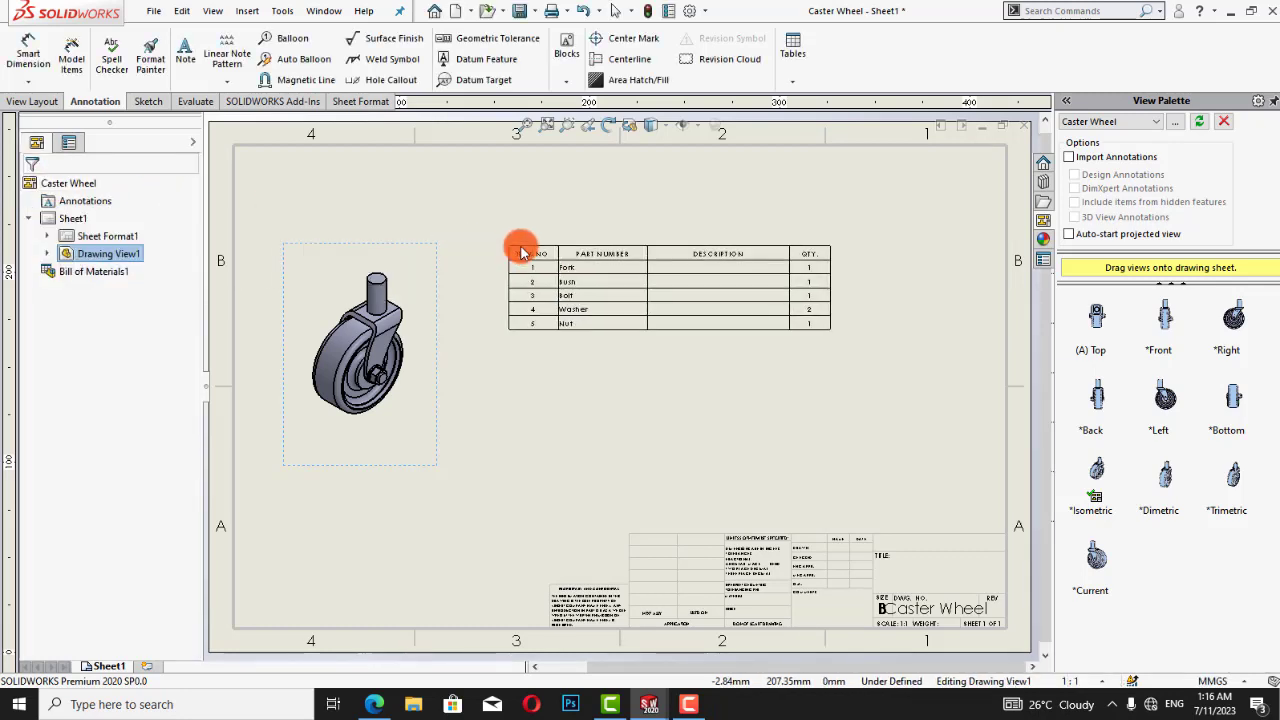
{"action": "left_click", "coordinate": [600, 323]}
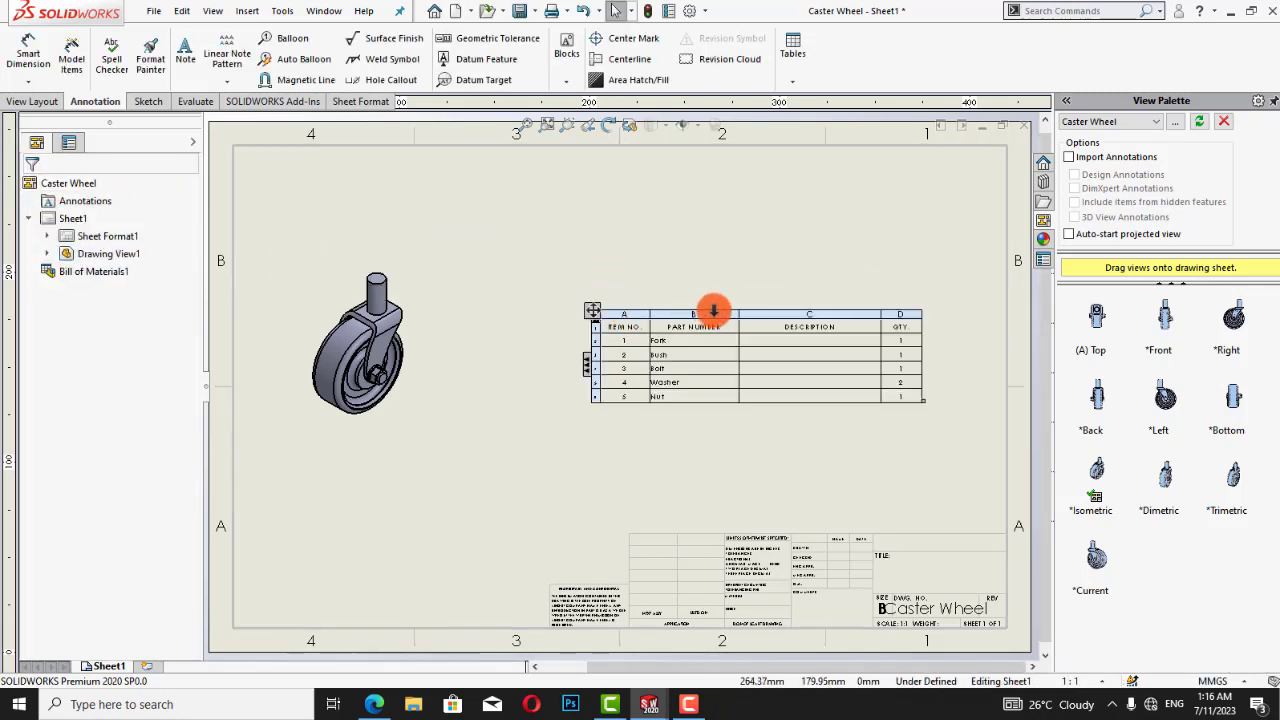
- Move the bill of materials table left, closer to the isometric caster wheel view
{"action": "left_click", "coordinate": [624, 306]}
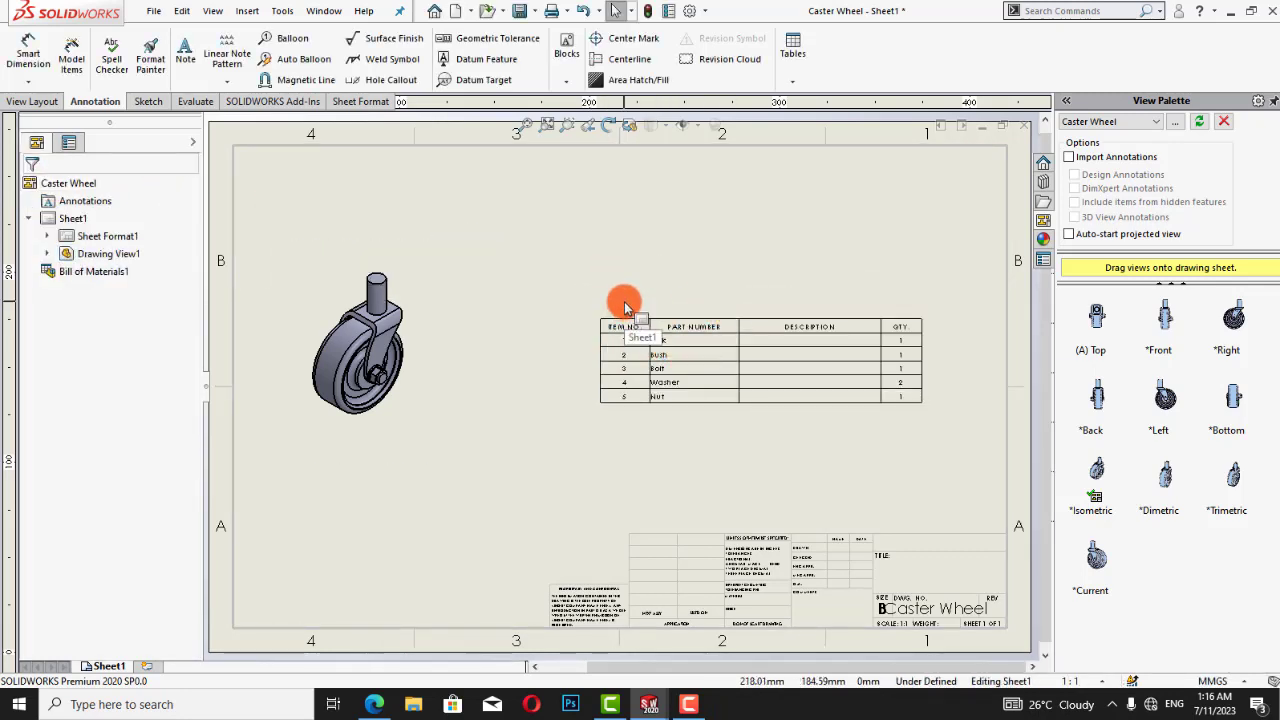
{"action": "left_click", "coordinate": [633, 329]}
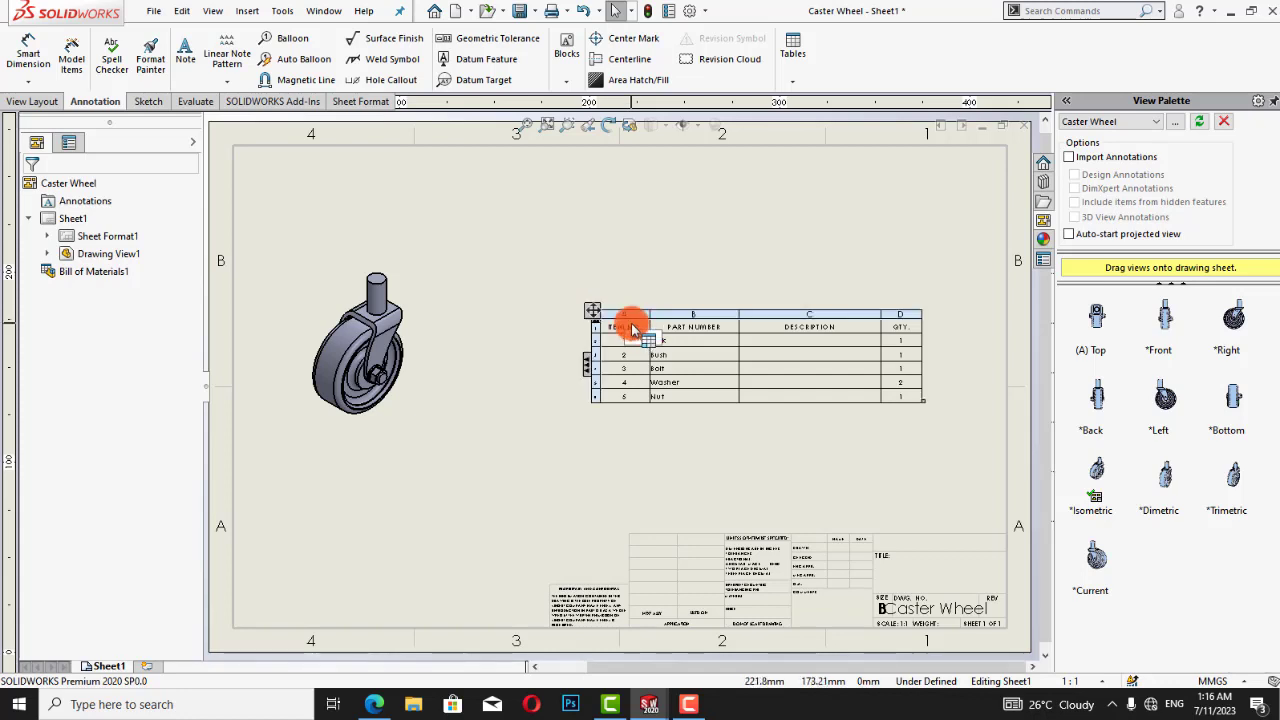
{"action": "scroll", "coordinate": [633, 329], "scroll_direction": "down", "scroll_amount": 2}
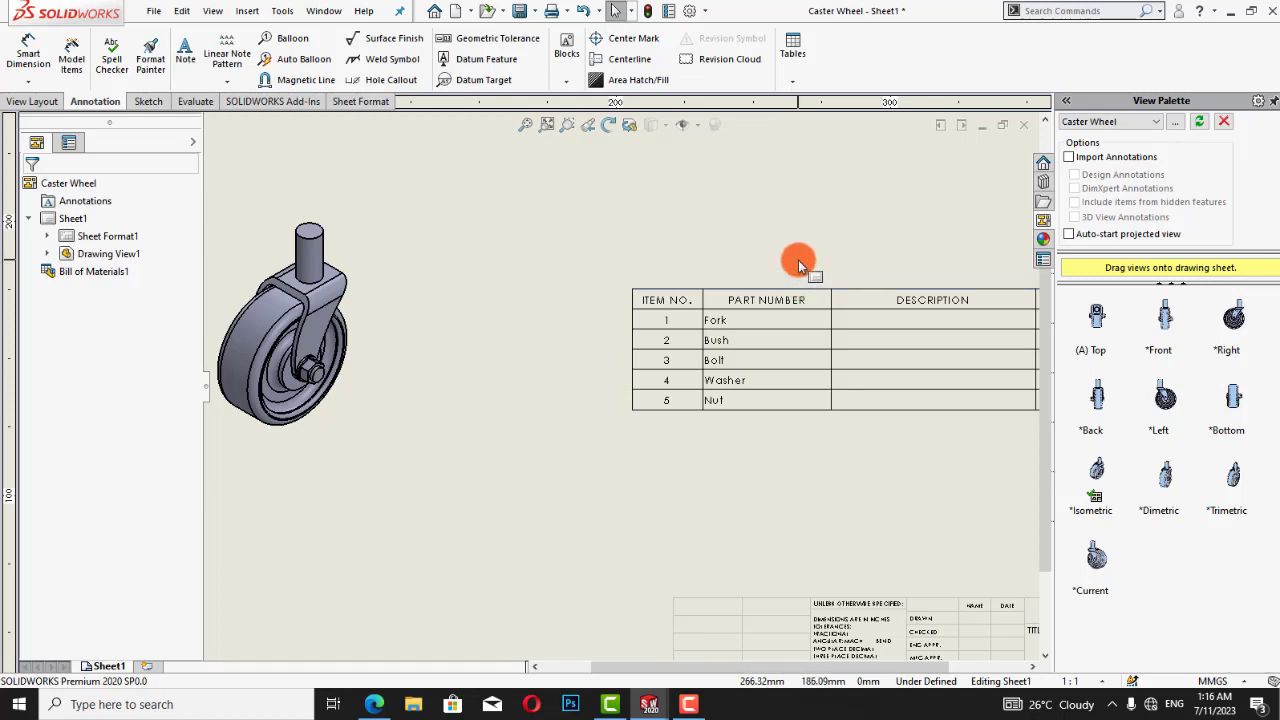
{"action": "left_click_drag", "start_coordinate": [624, 287], "coordinate": [532, 284]}
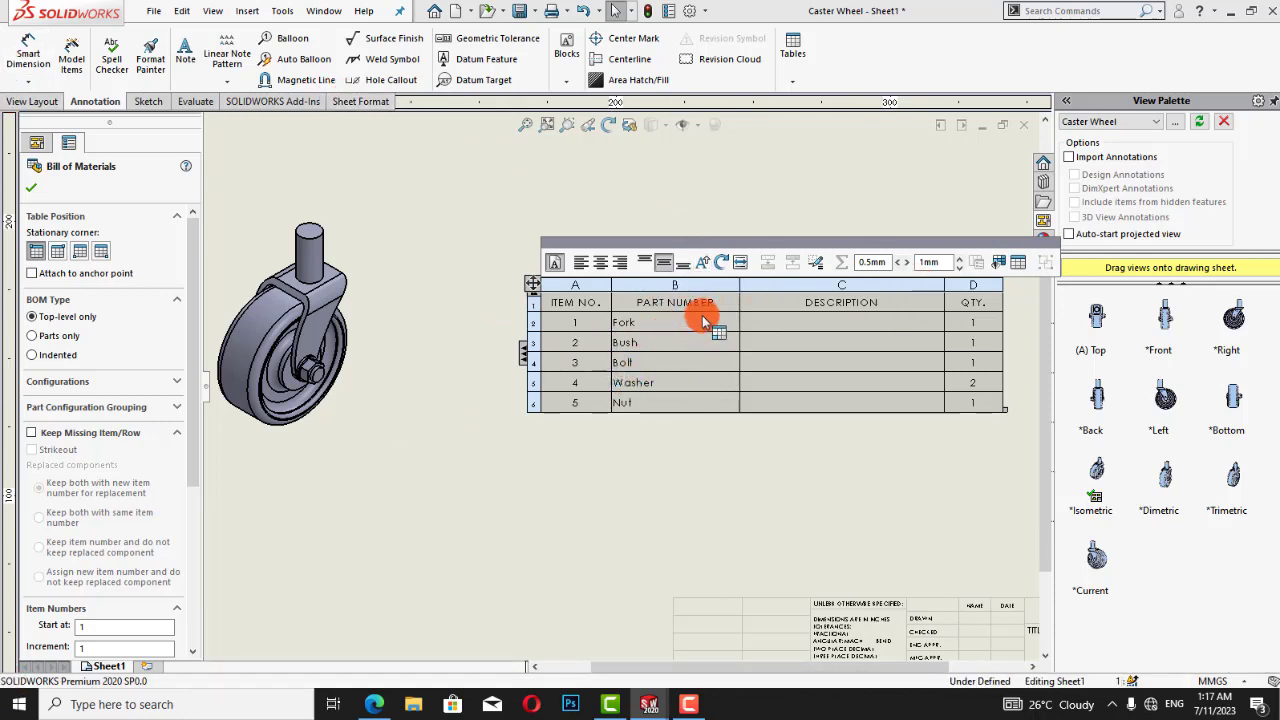
- Change the header of the bill of materials' first column to "Item No"
{"action": "double_click", "coordinate": [597, 308]}
{"action": "key", "text": "BackSpace"}
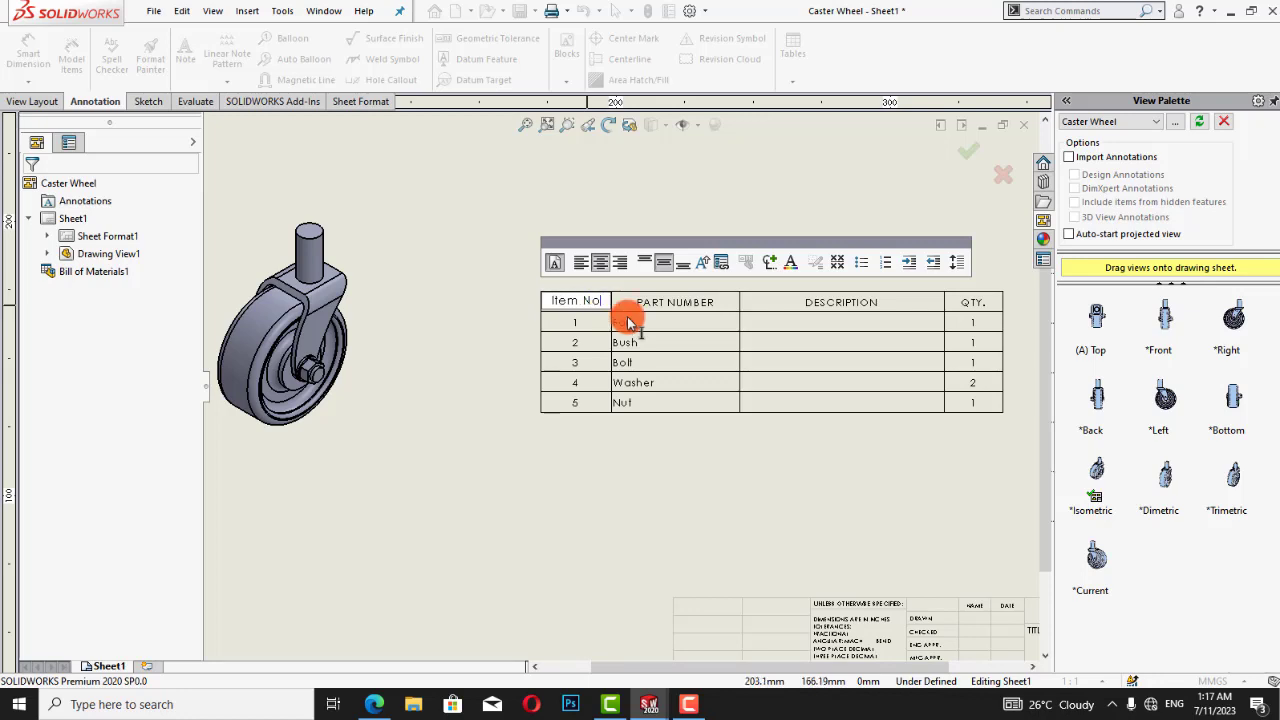
{"action": "left_click", "coordinate": [567, 426]}
{"action": "left_click", "coordinate": [628, 345]}
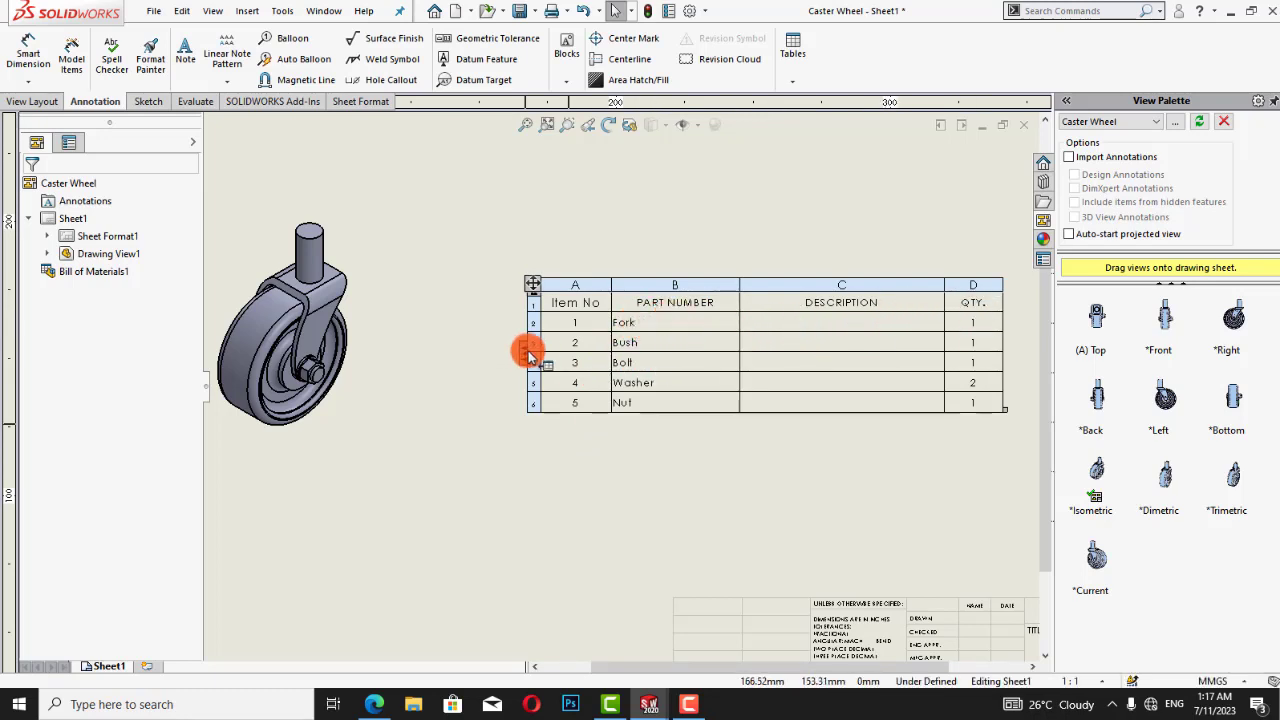
- Change the header of the bill of materials' second column to "Part Name"
{"action": "double_click", "coordinate": [617, 324]}
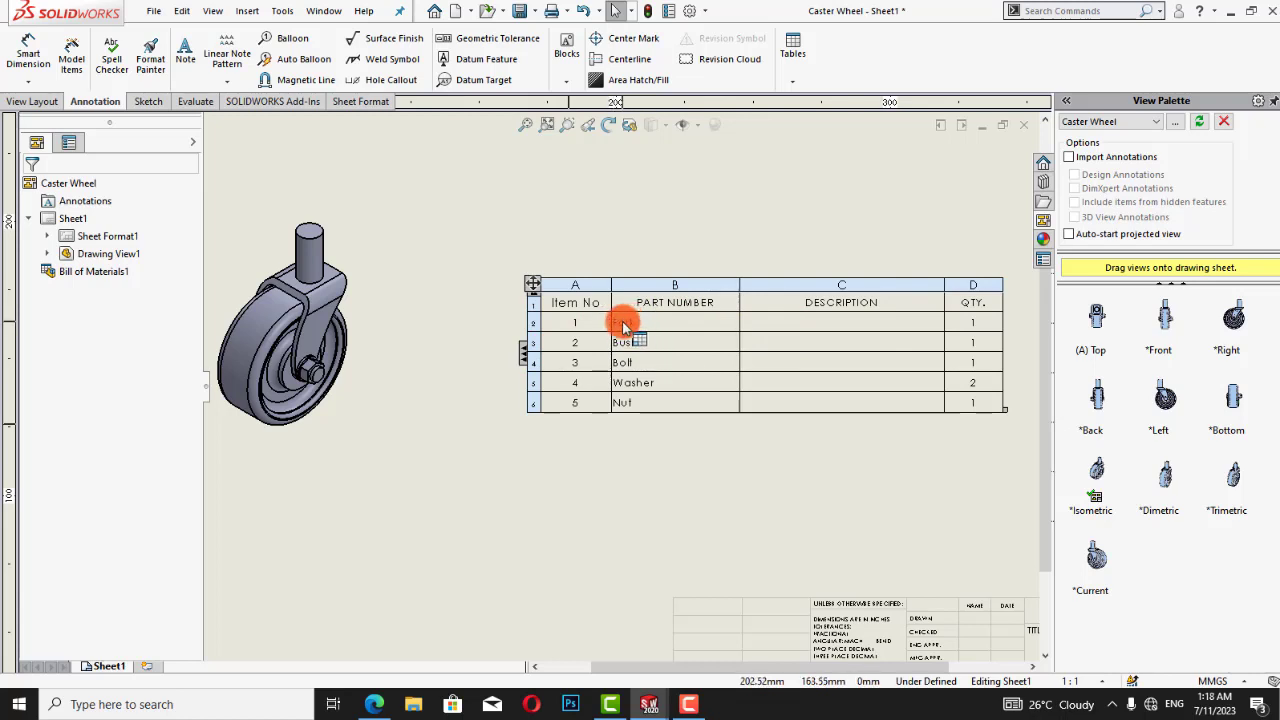
{"action": "double_click", "coordinate": [685, 303]}
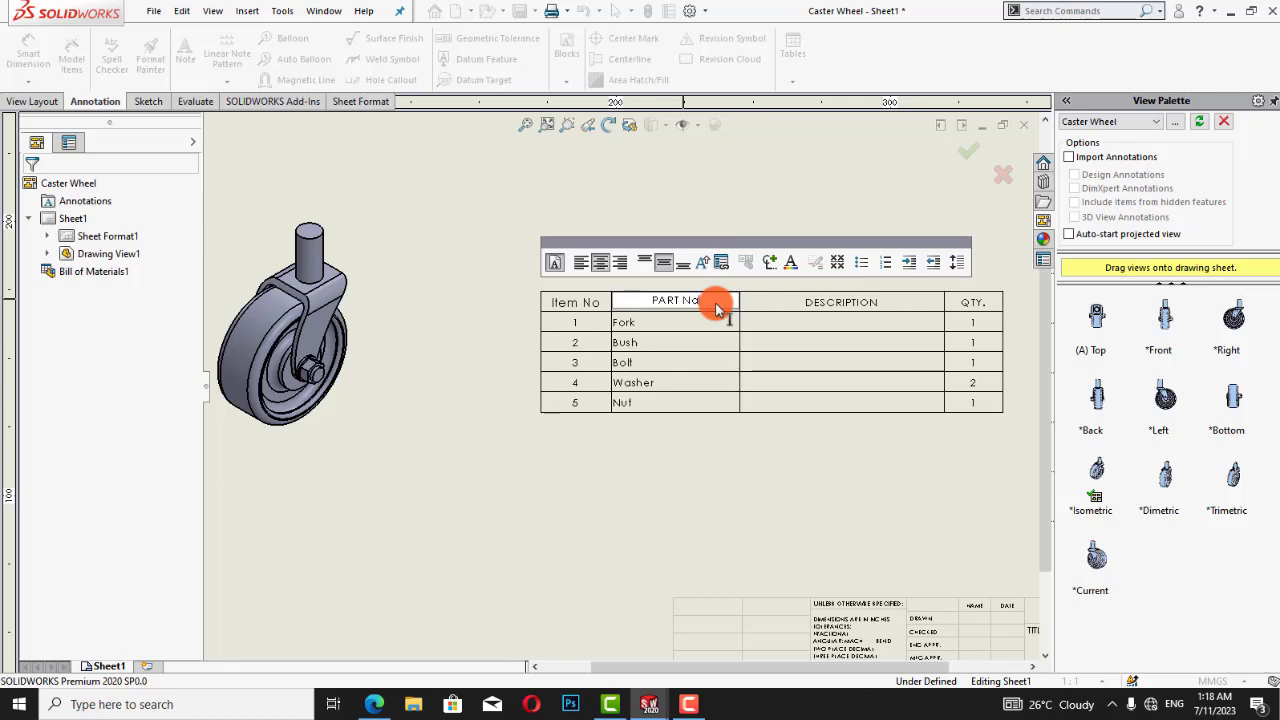
{"action": "type", "text": "me"}
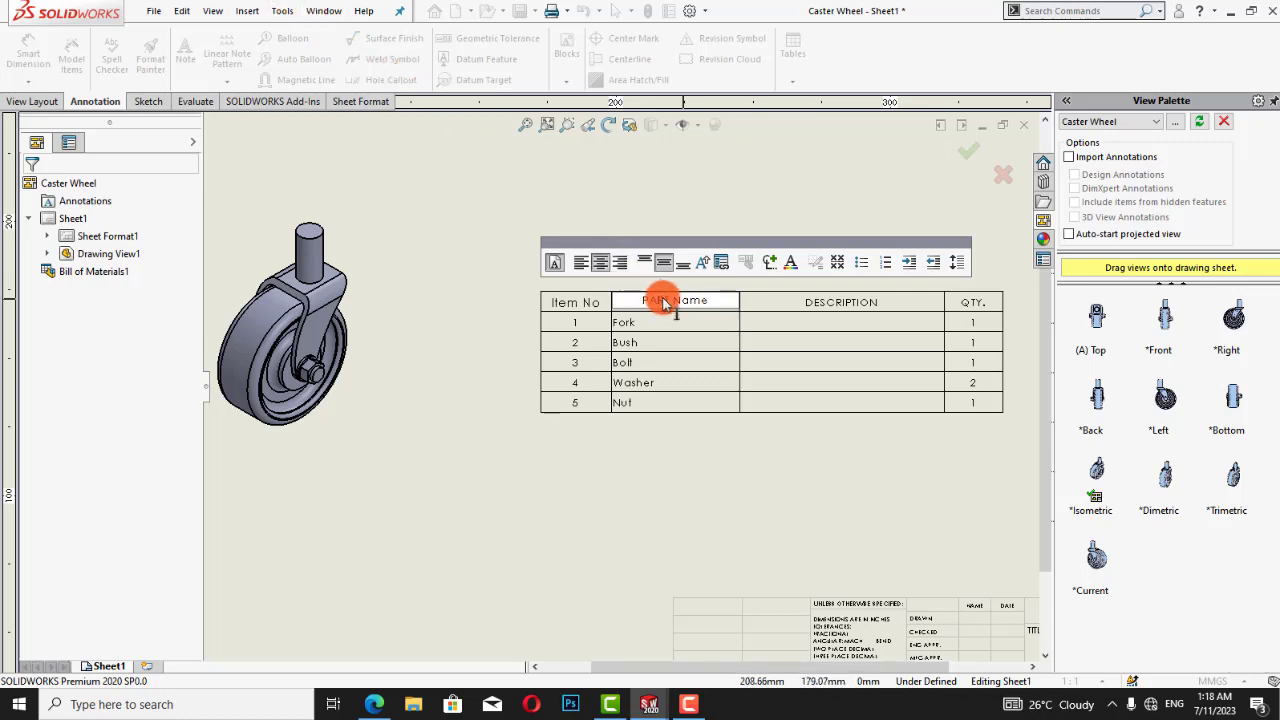
{"action": "key", "text": "BackSpace"}
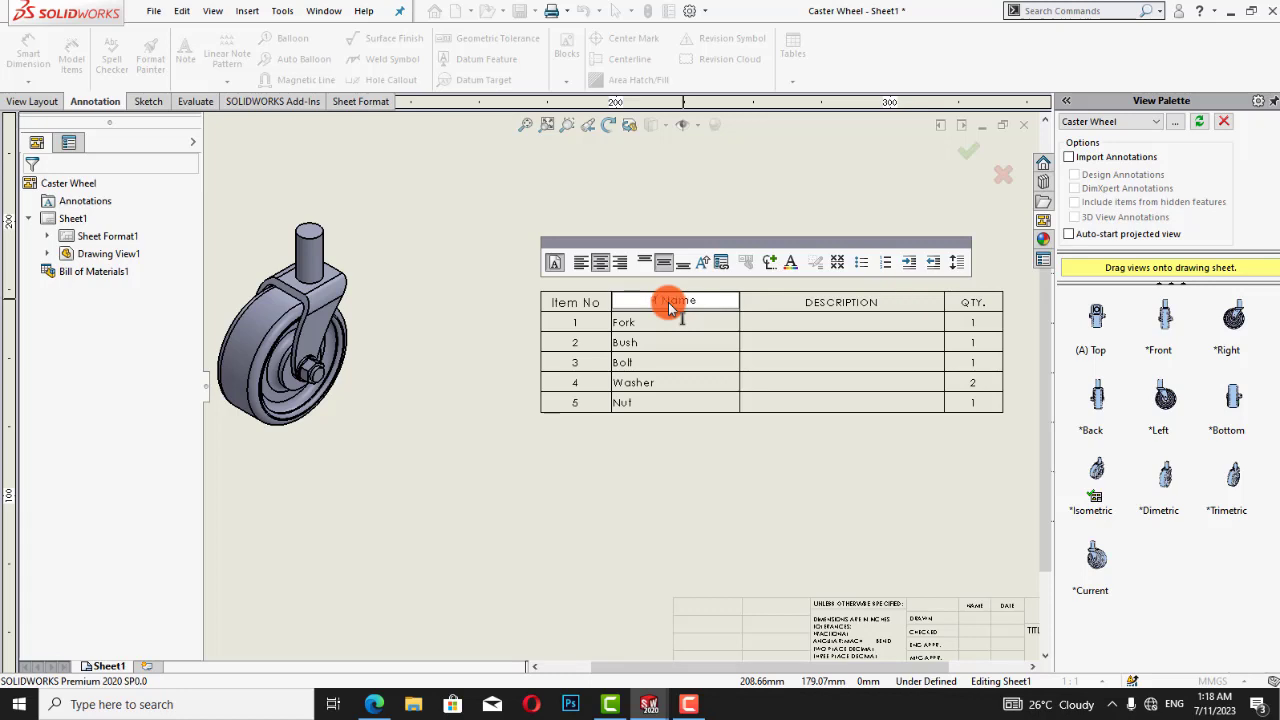
{"action": "type", "text": "rt"}
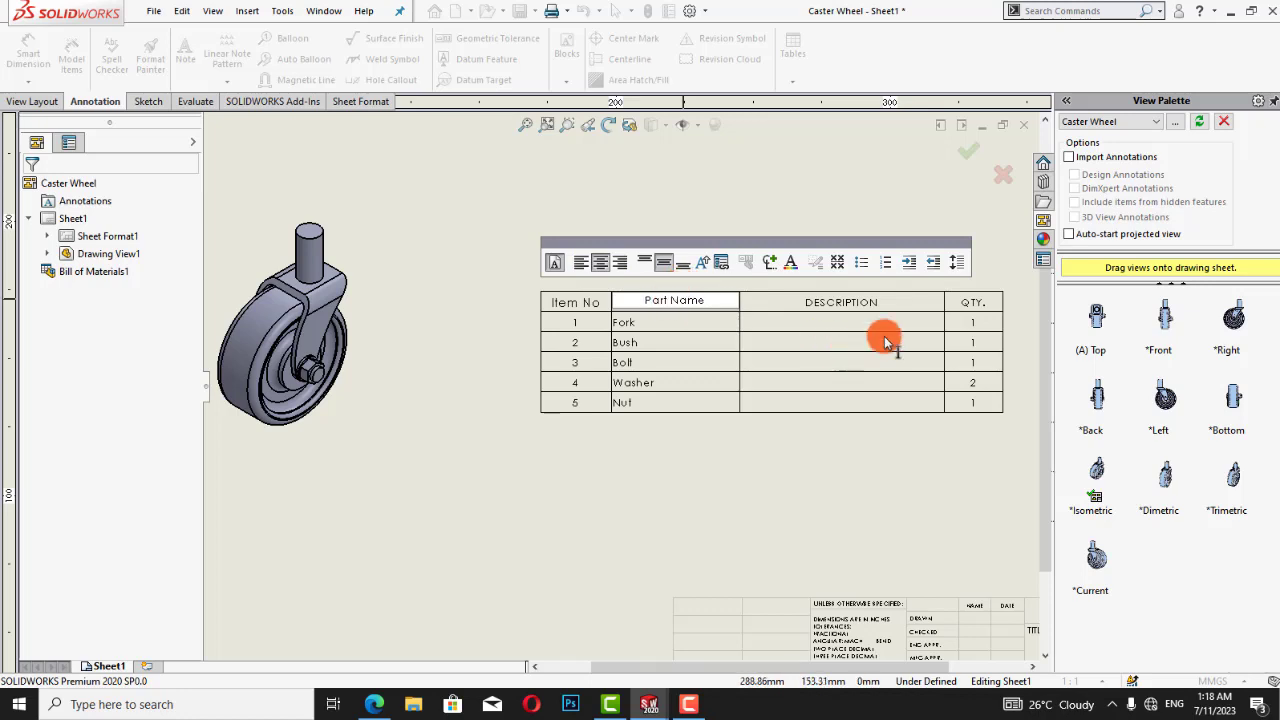
- Change the header of the bill of materials' third column to "Description"
{"action": "left_click", "coordinate": [852, 303]}
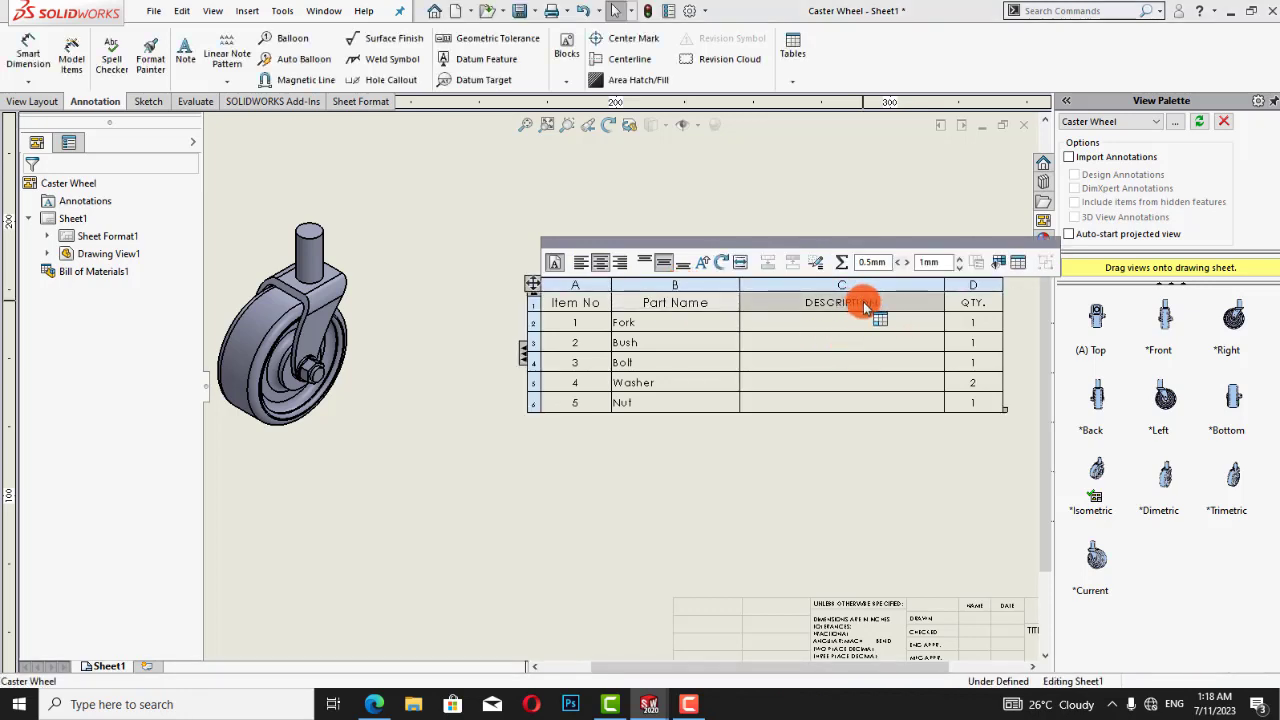
{"action": "double_click", "coordinate": [886, 305]}
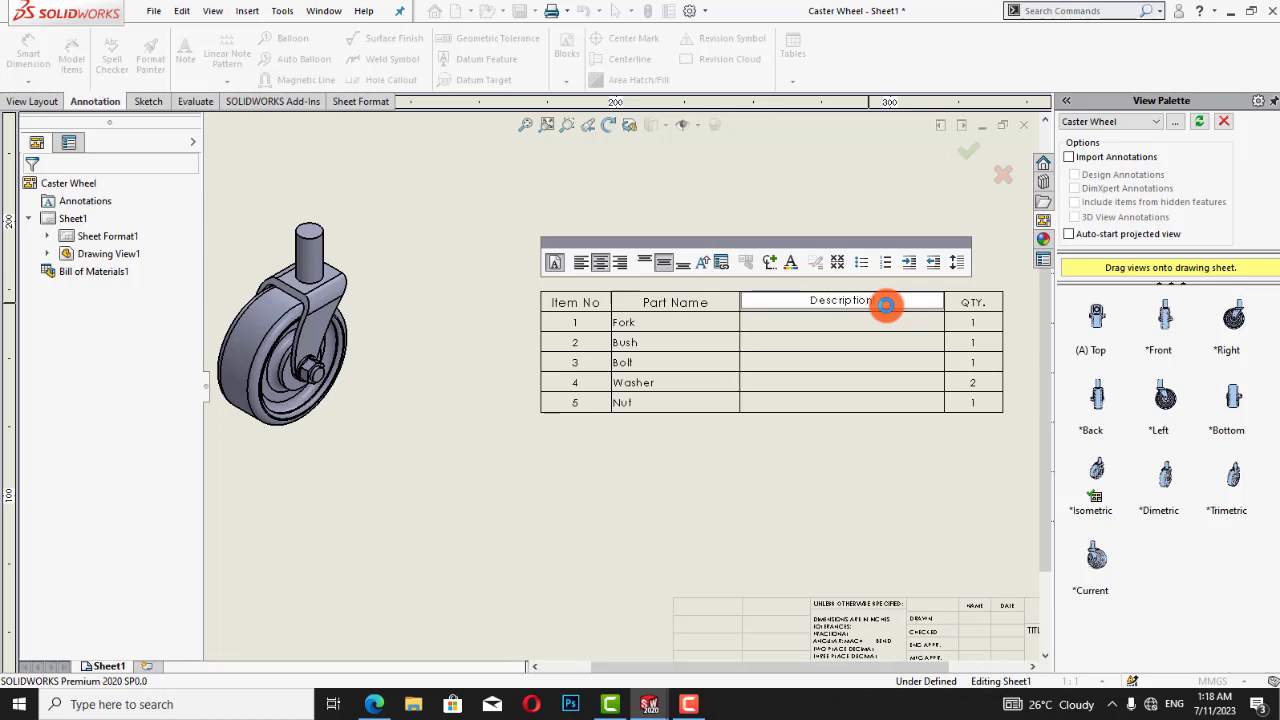
{"action": "left_click", "coordinate": [860, 428]}
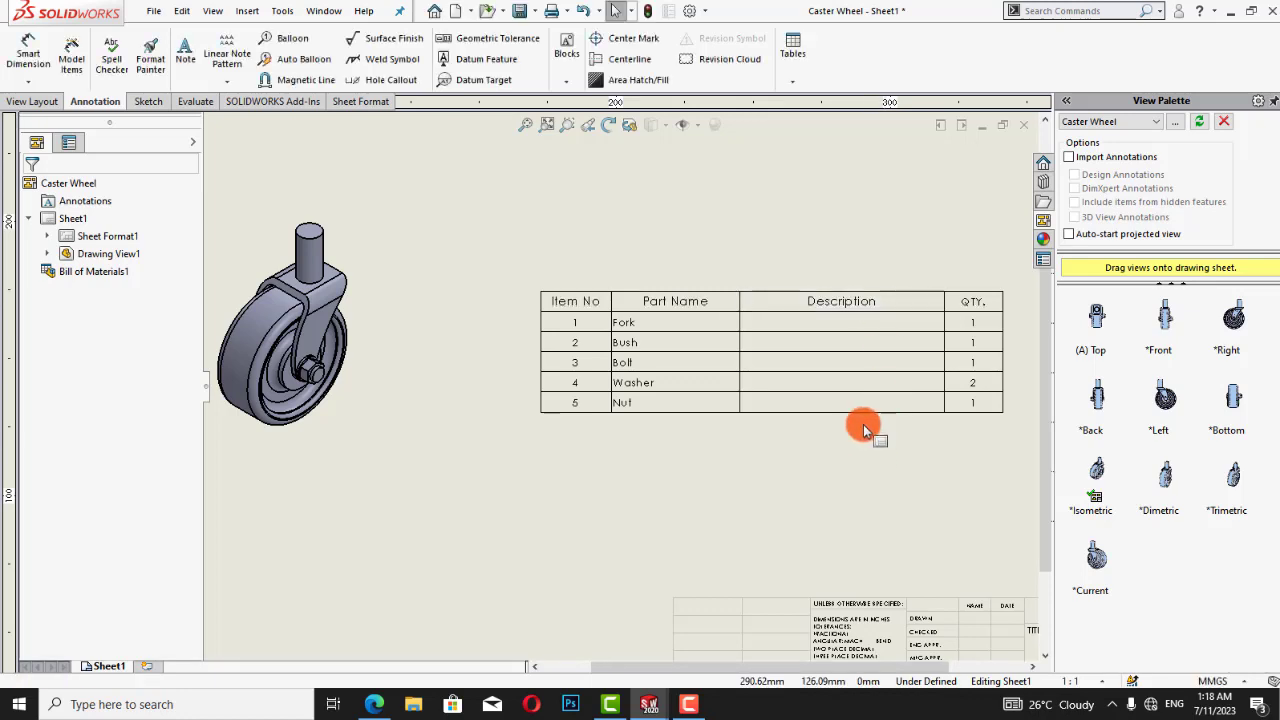
- Centre the part names from Fork to Nut horizontally in their bill of materials cells
{"action": "left_click", "coordinate": [803, 307]}
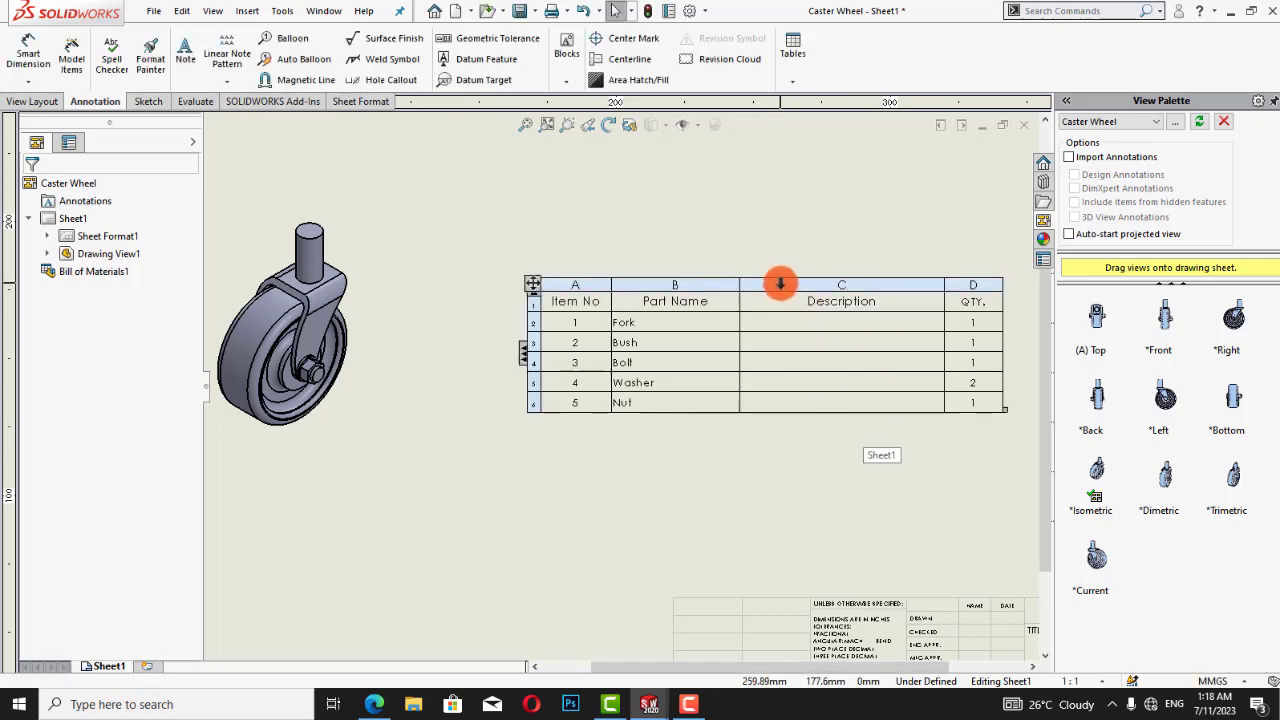
{"action": "left_click", "coordinate": [780, 284]}
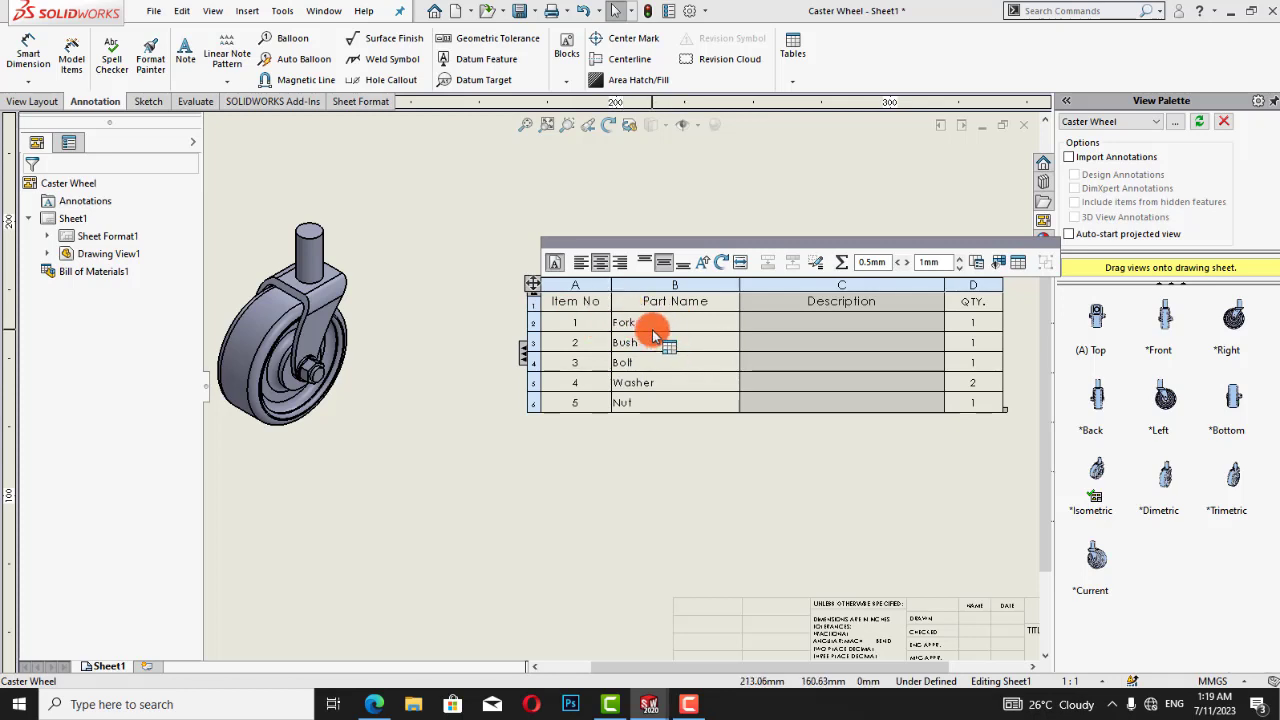
{"action": "left_click", "coordinate": [652, 326]}
{"action": "left_click_drag", "start_coordinate": [652, 326], "coordinate": [666, 403]}
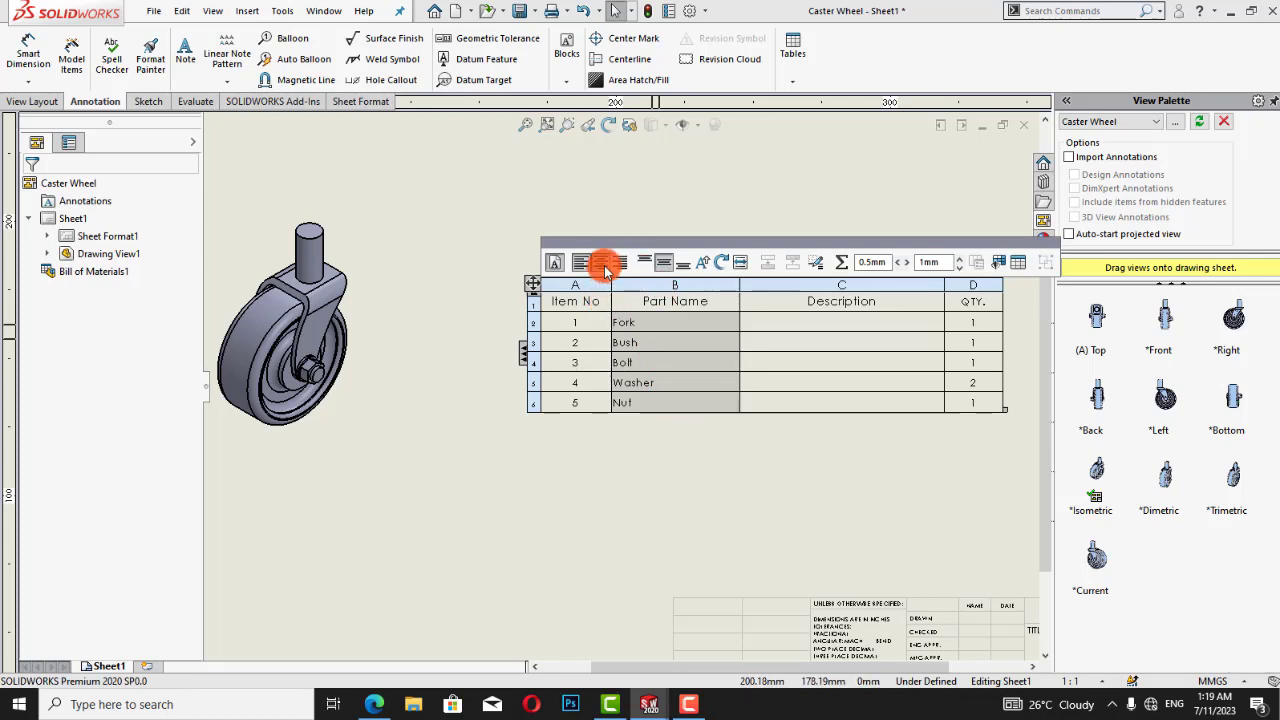
{"action": "left_click", "coordinate": [603, 266]}
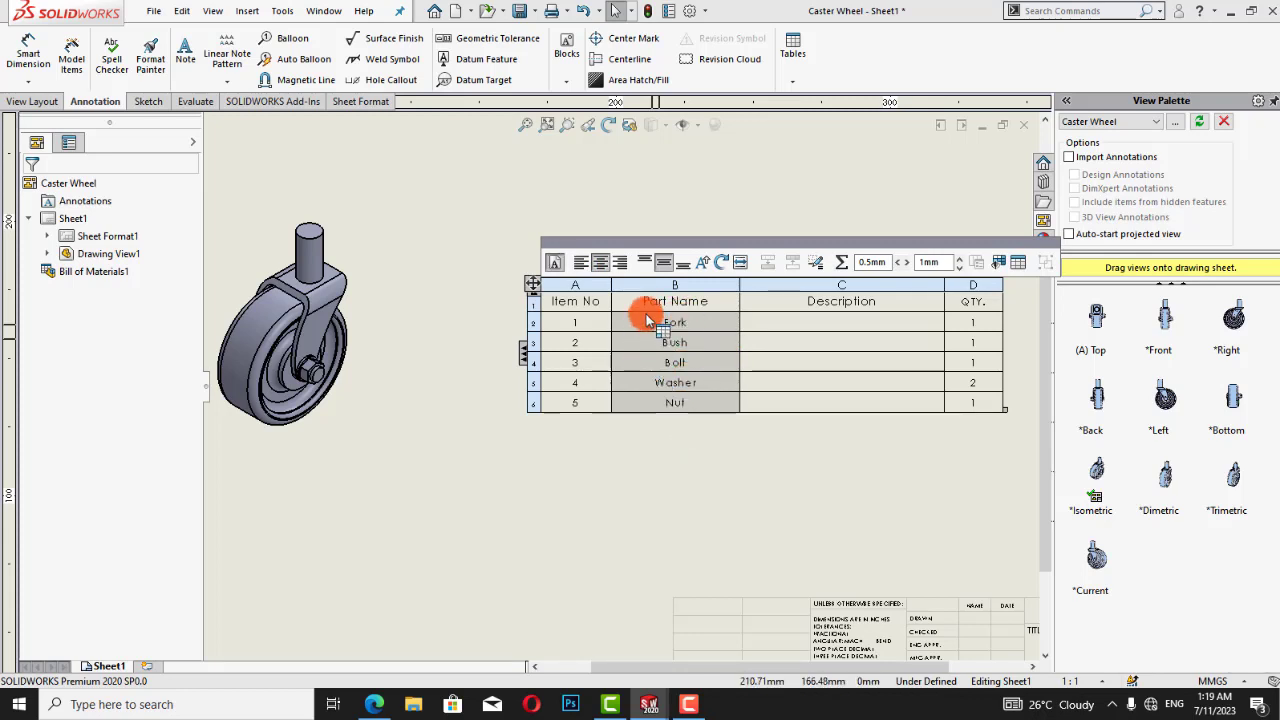
{"action": "left_click", "coordinate": [579, 444]}
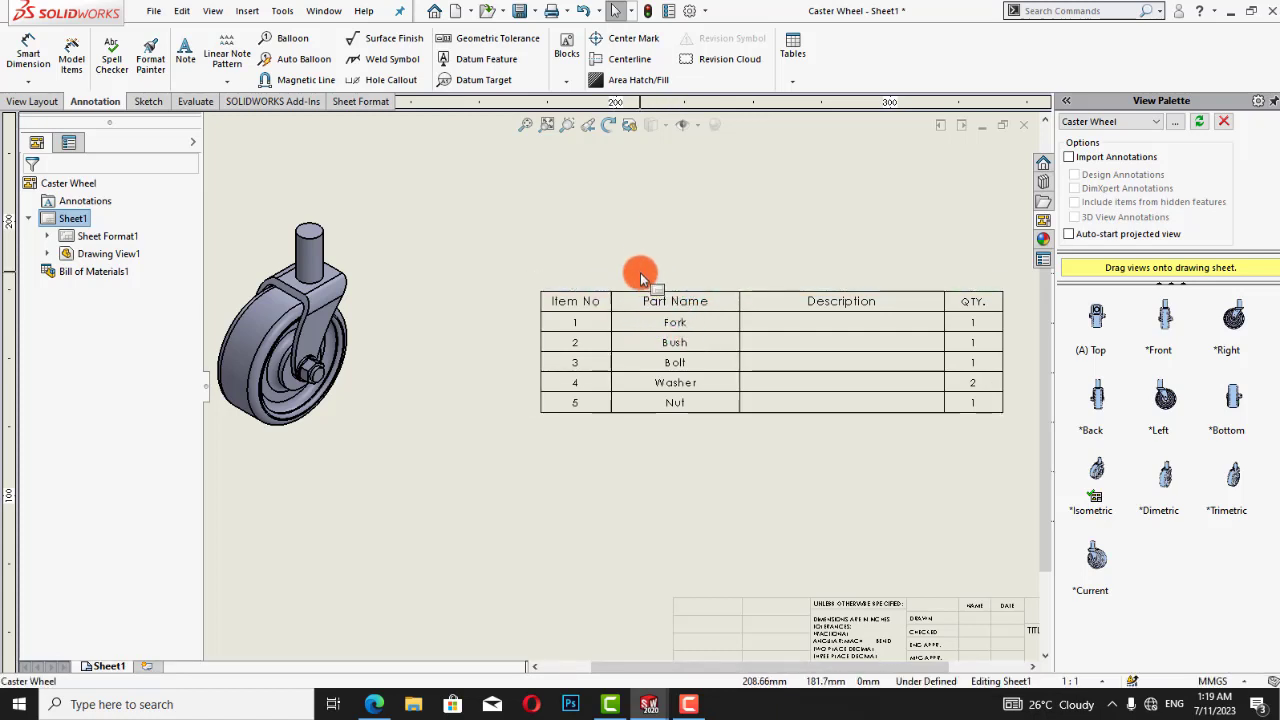
- Set the text of the whole Part Name column to size 18 in the Times New Roman font
{"action": "left_click", "coordinate": [641, 284]}
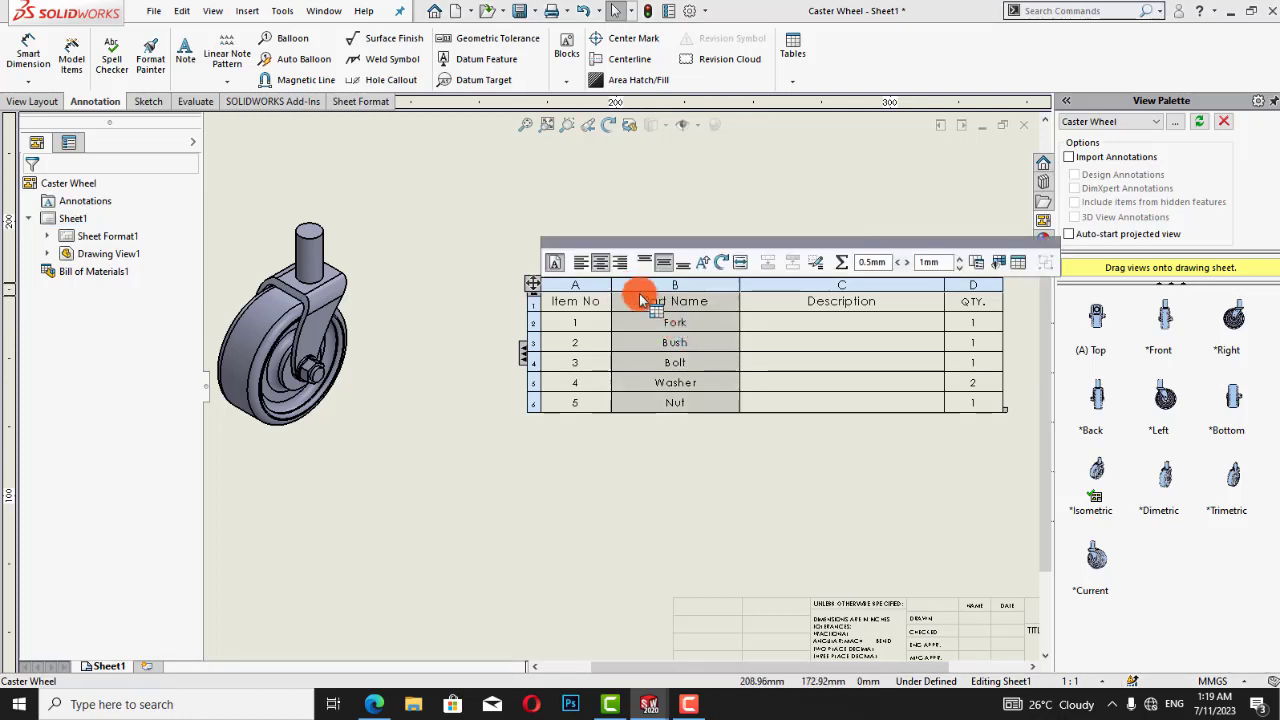
{"action": "left_click", "coordinate": [554, 265]}
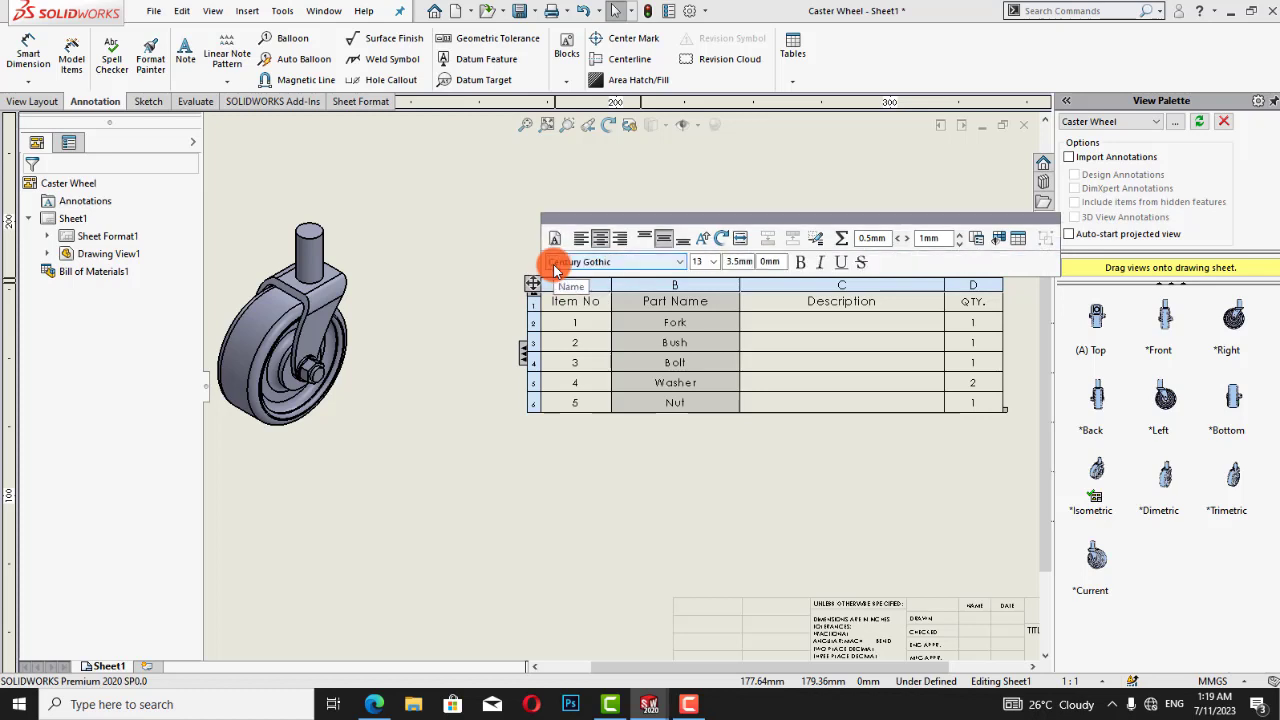
{"action": "left_click", "coordinate": [713, 264]}
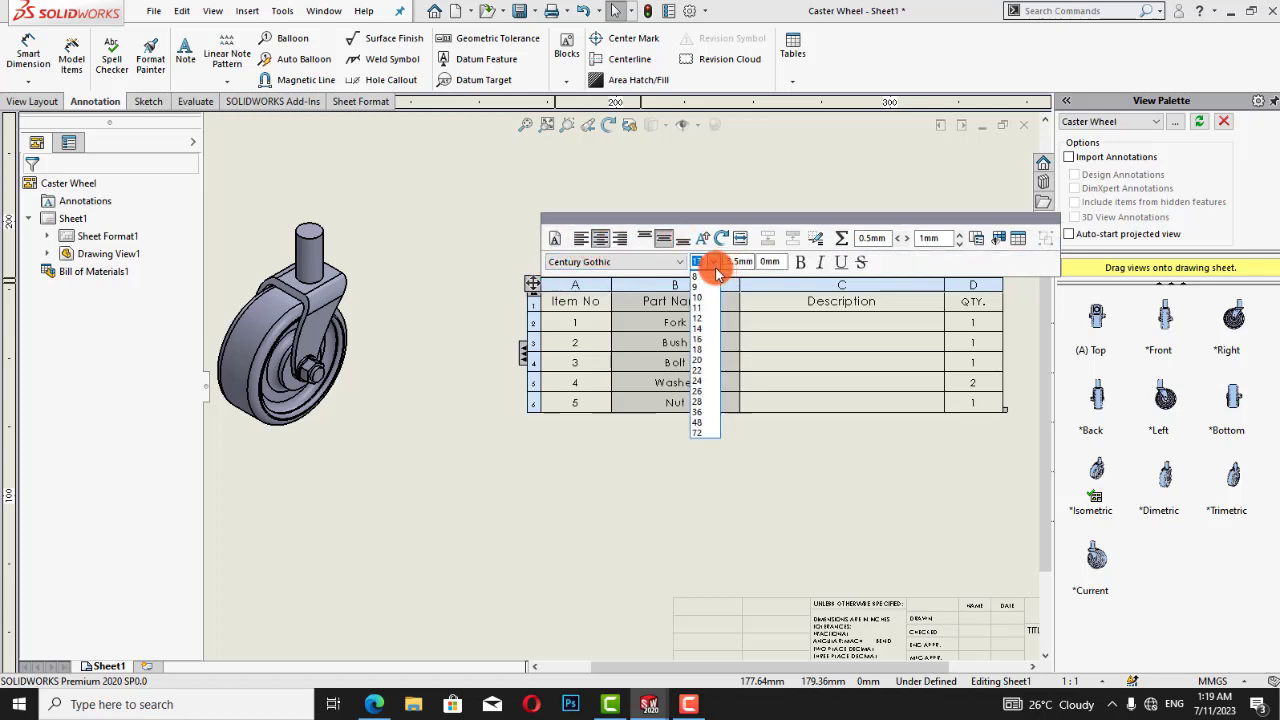
{"action": "left_click", "coordinate": [700, 346]}
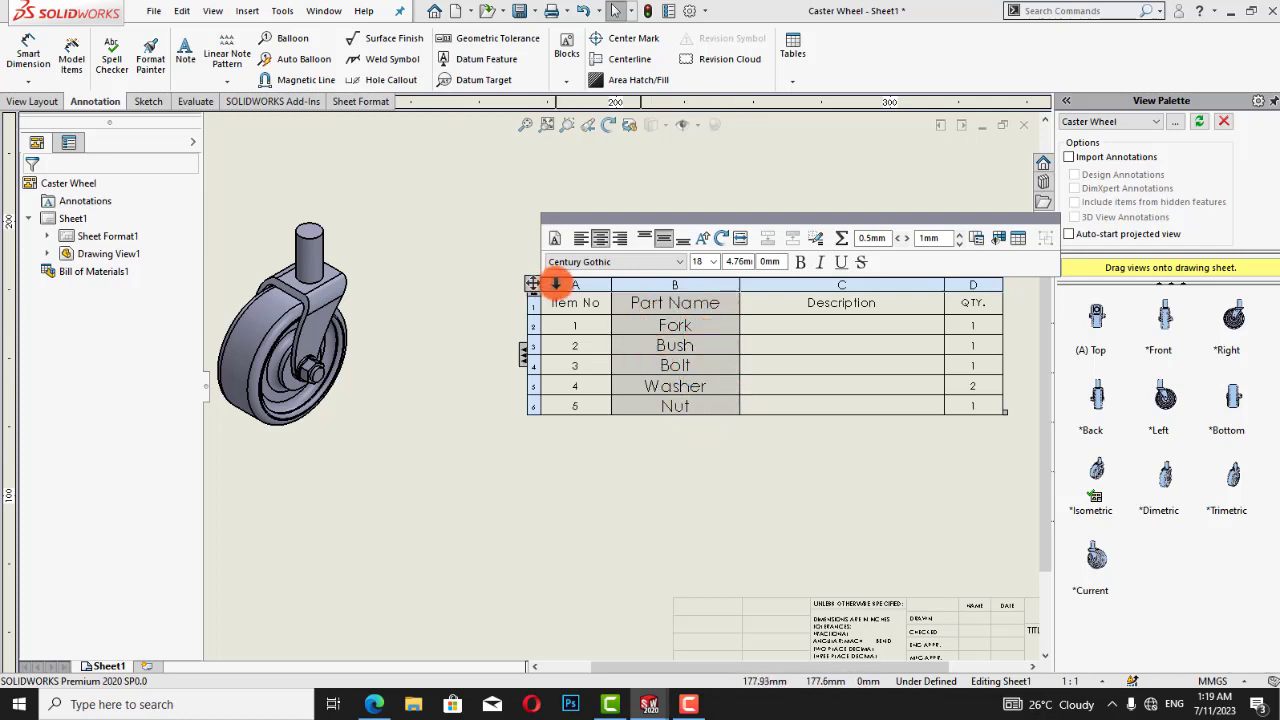
{"action": "left_click", "coordinate": [677, 265]}
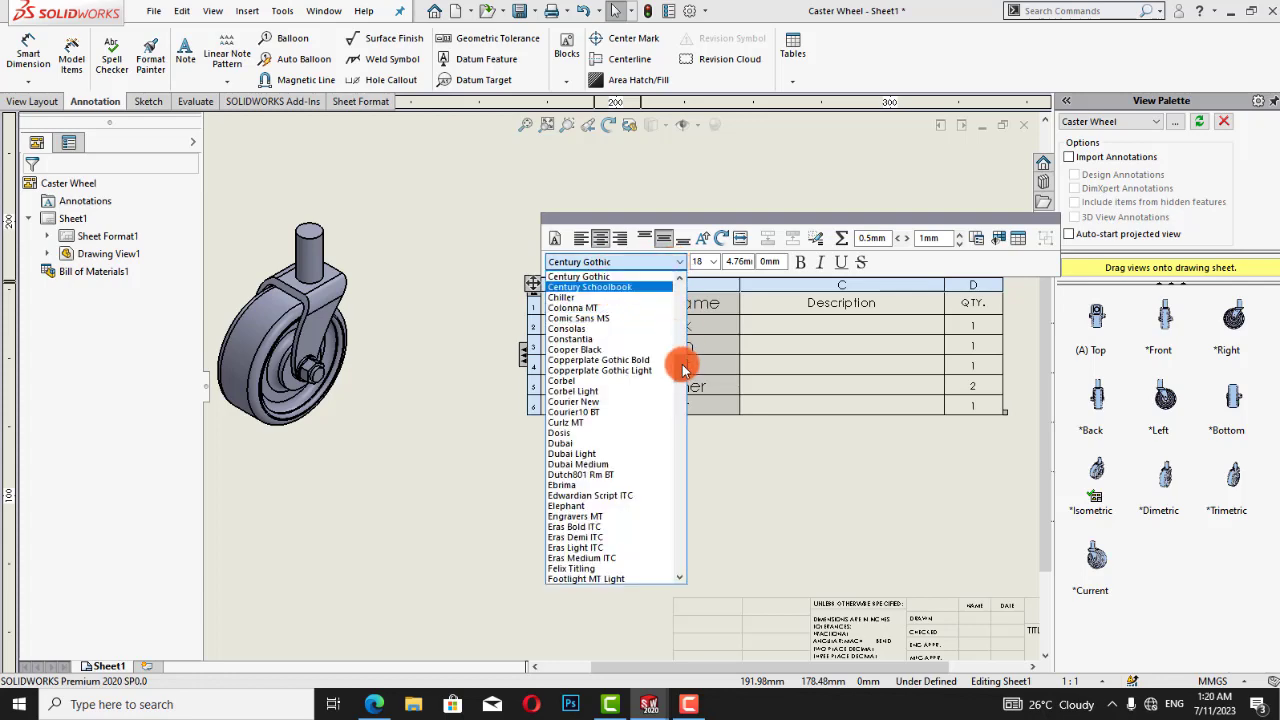
{"action": "left_click_drag", "start_coordinate": [680, 378], "coordinate": [642, 553]}
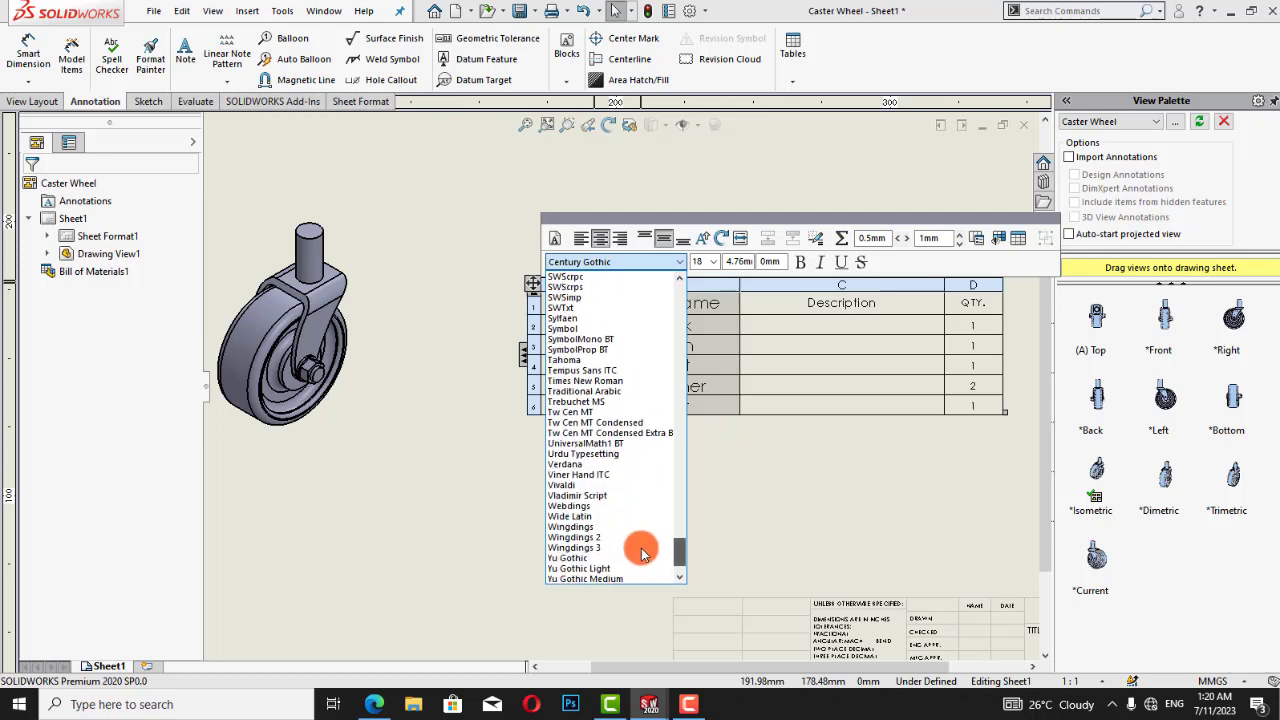
{"action": "left_click", "coordinate": [592, 381]}
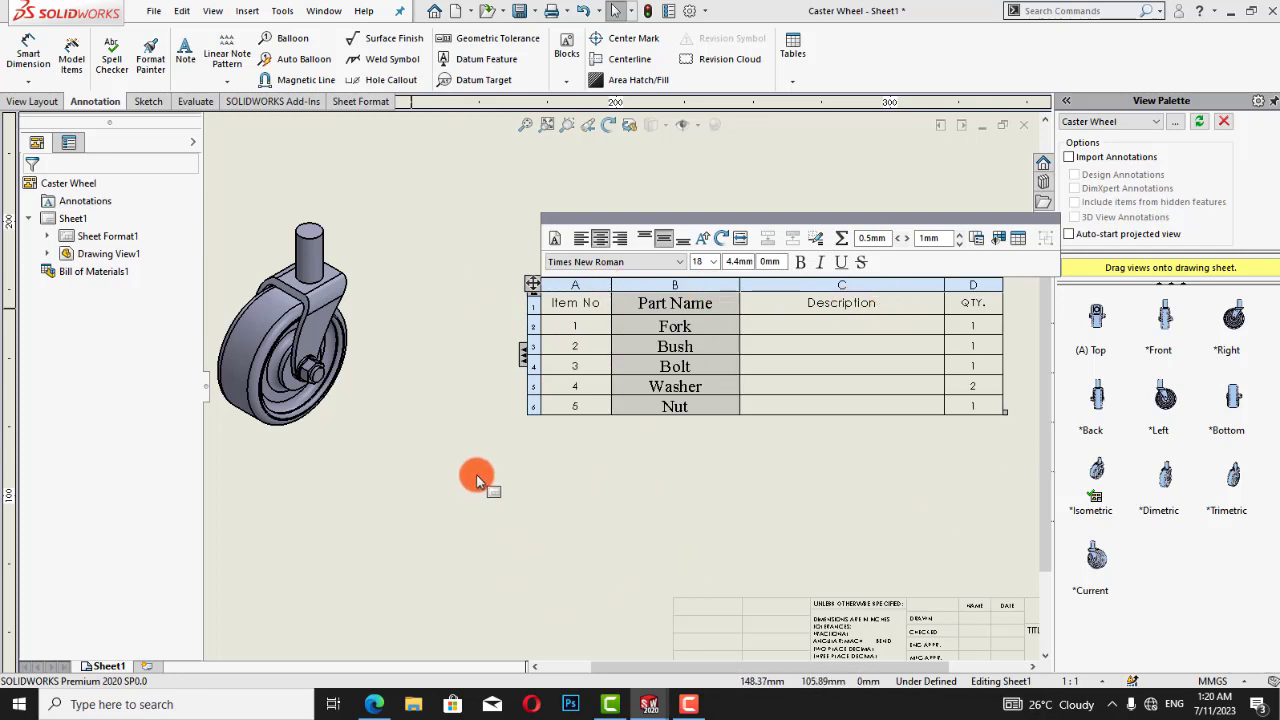
{"action": "left_click", "coordinate": [808, 190]}
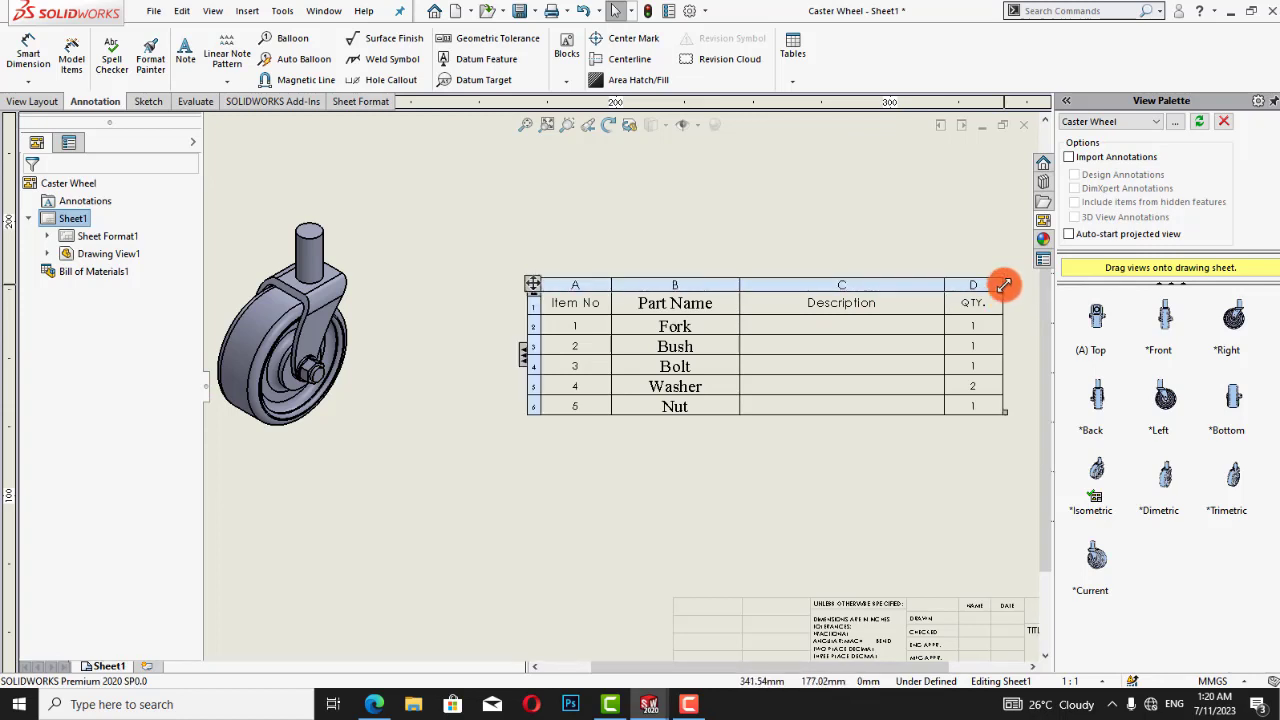
- Resize the whole bill of materials table from its upper outer corner, making its rows taller and its overall width slightly narrower
{"action": "left_click_drag", "start_coordinate": [1004, 285], "coordinate": [976, 201]}
{"action": "left_click", "coordinate": [975, 200]}
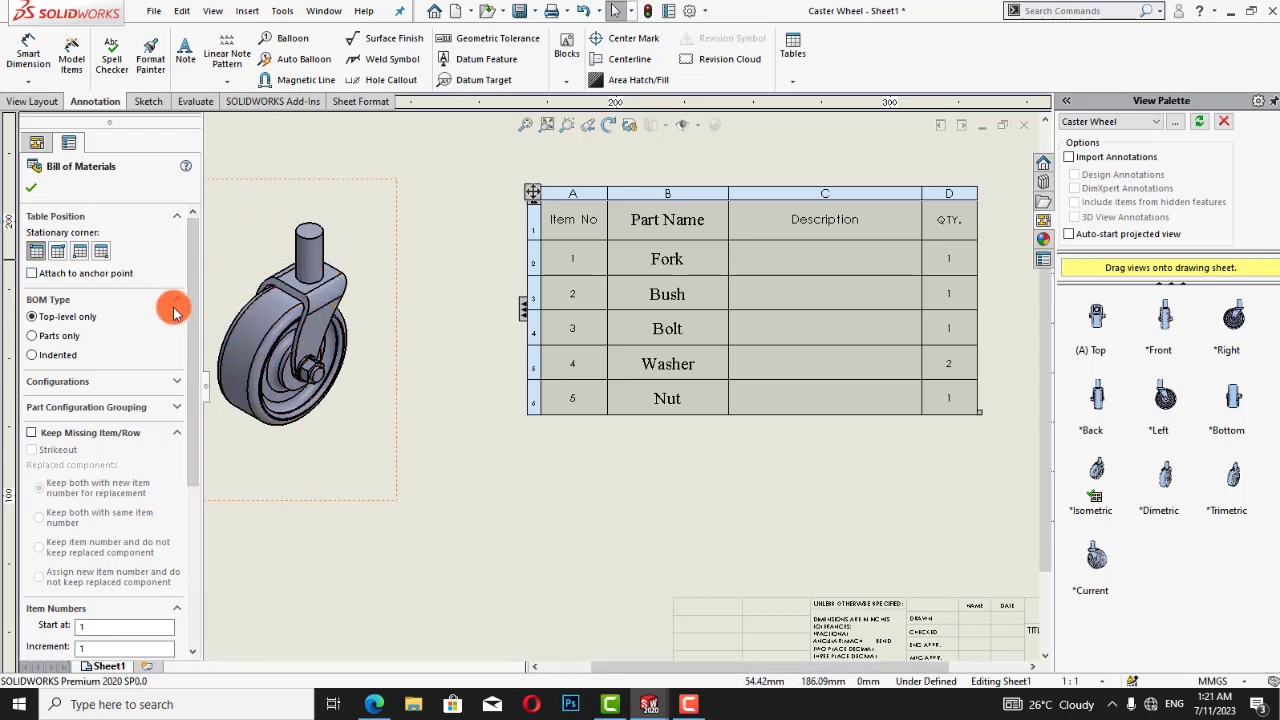
{"action": "scroll", "coordinate": [190, 365], "scroll_direction": "down", "scroll_amount": 2}
{"action": "scroll", "coordinate": [190, 365], "scroll_direction": "down", "scroll_amount": 1}
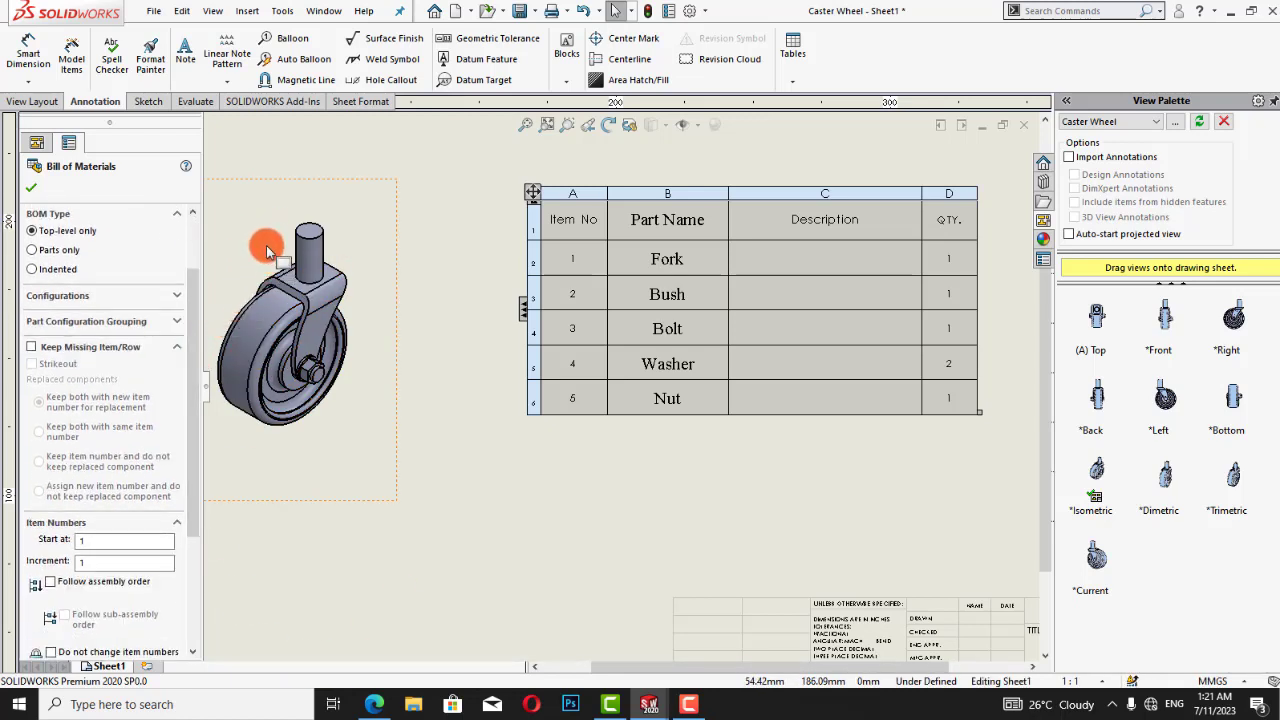
{"action": "left_click", "coordinate": [31, 187]}
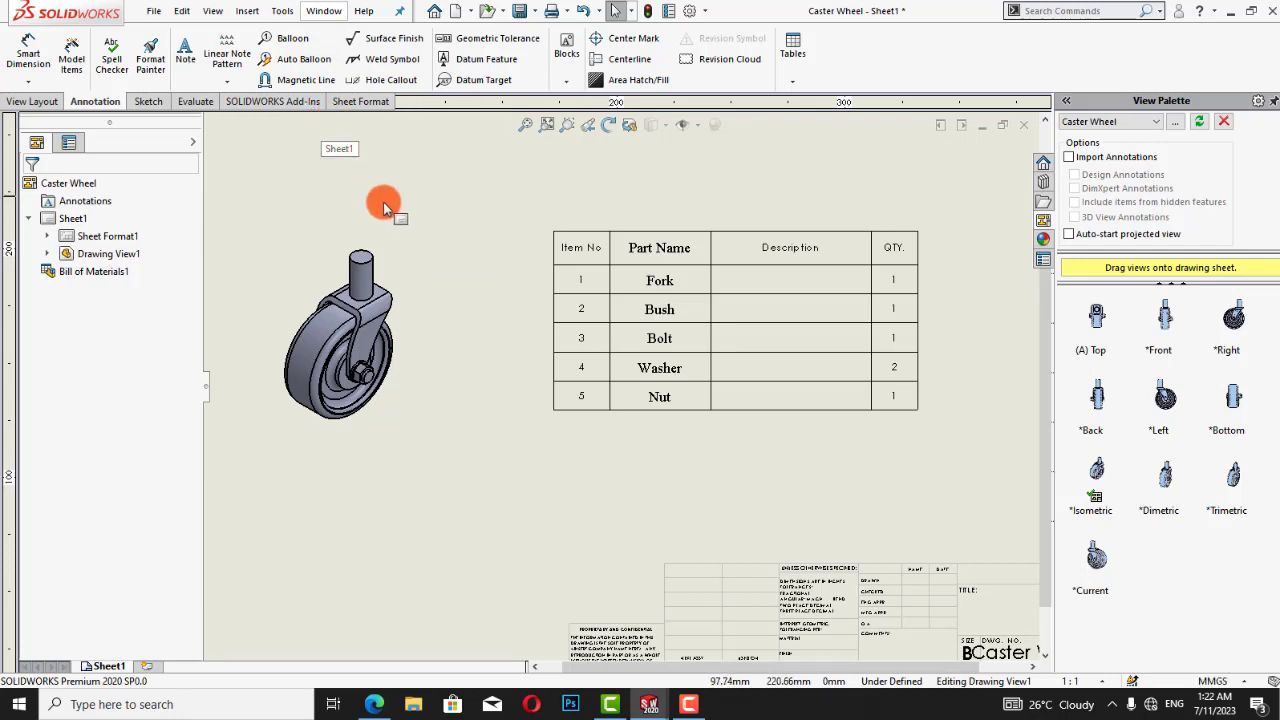
- Add automatic balloons around the isometric caster wheel view, keeping the square layout, ignored multiple instances and magnetic lines
{"action": "left_click", "coordinate": [286, 60]}
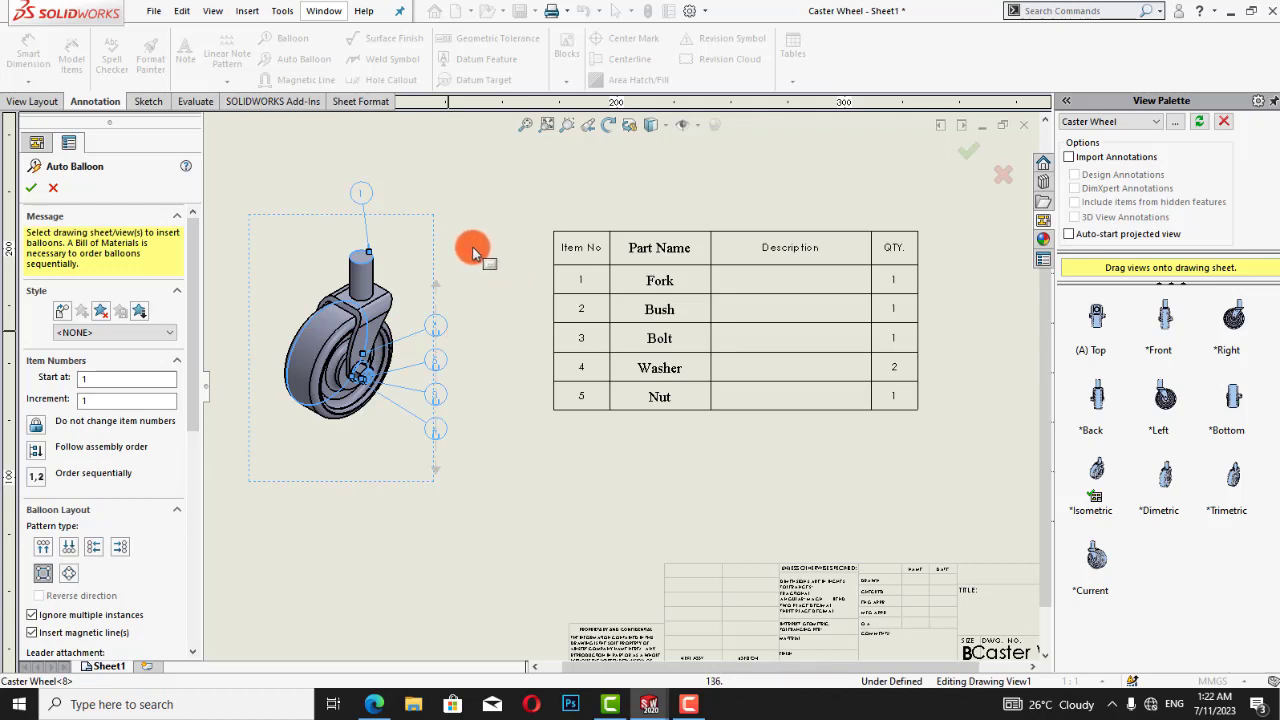
{"action": "scroll", "coordinate": [484, 246], "scroll_direction": "down", "scroll_amount": 1}
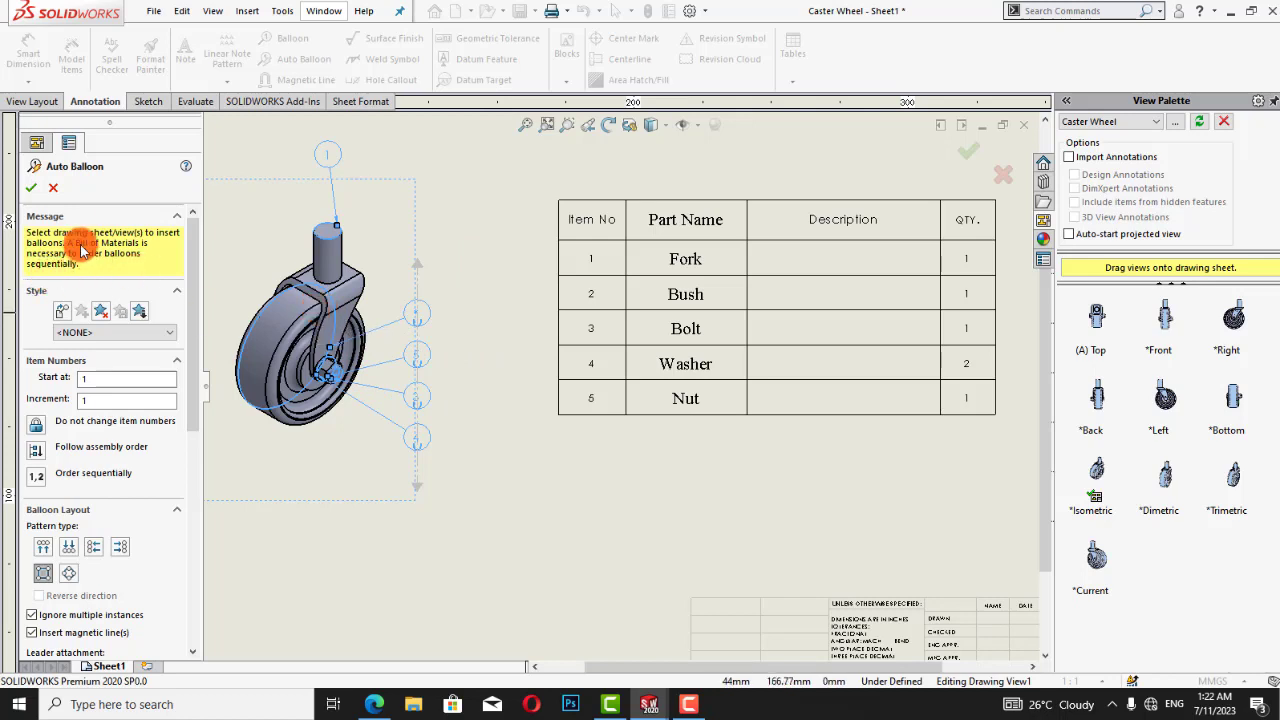
{"action": "left_click", "coordinate": [33, 190]}
- Move the wheel's asterisk balloon and the fork's balloon 1 into the space between the caster wheel view and the table
{"action": "left_click", "coordinate": [420, 393]}
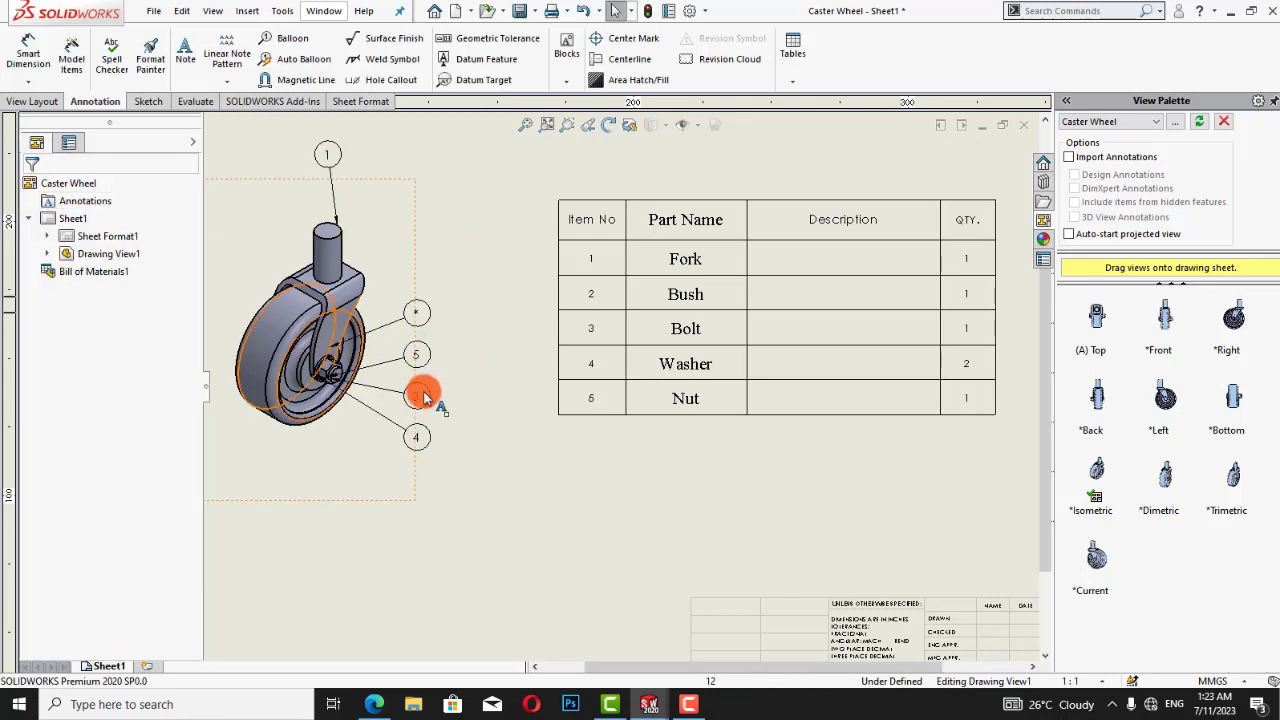
{"action": "left_click", "coordinate": [405, 317]}
{"action": "left_click_drag", "start_coordinate": [420, 322], "coordinate": [496, 254]}
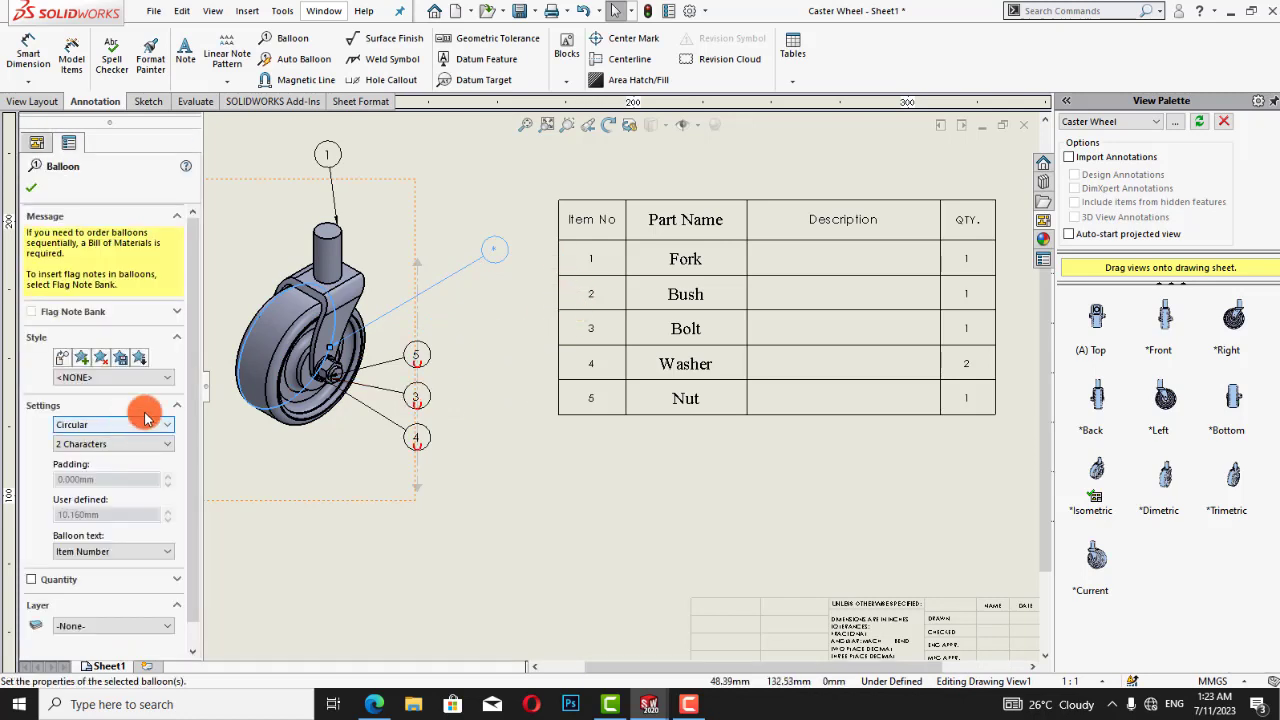
{"action": "left_click", "coordinate": [33, 188]}
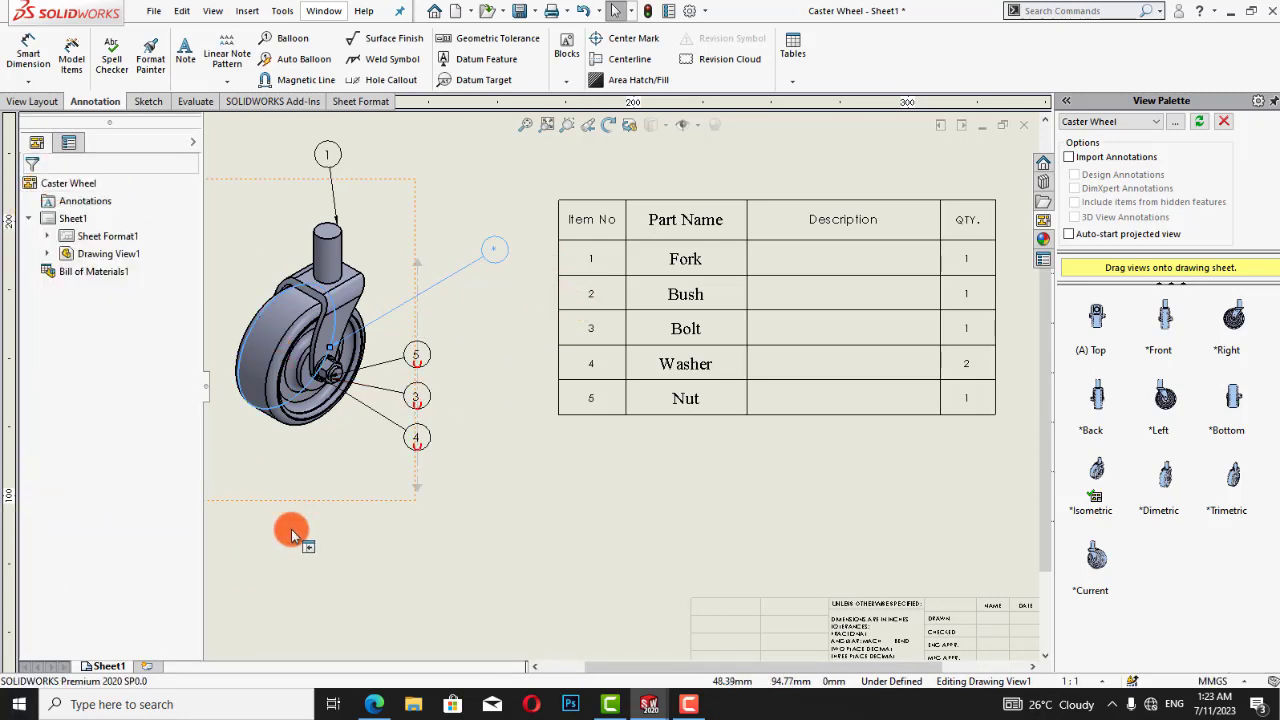
{"action": "left_click", "coordinate": [356, 572]}
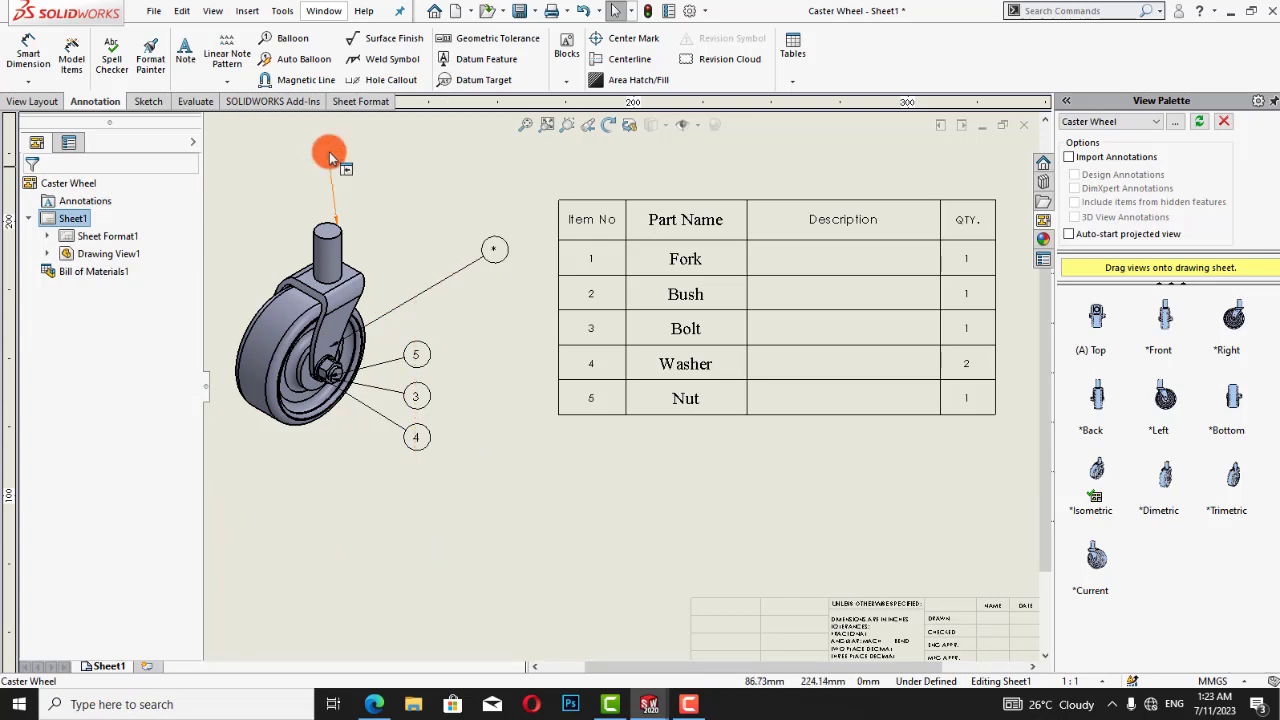
{"action": "mouse_move", "coordinate": [329, 156]}
{"action": "left_mouse_down"}
{"action": "mouse_move", "coordinate": [248, 192]}
{"action": "mouse_move", "coordinate": [437, 160]}
{"action": "mouse_move", "coordinate": [389, 155]}
{"action": "mouse_move", "coordinate": [426, 180]}
{"action": "mouse_move", "coordinate": [363, 155]}
{"action": "mouse_move", "coordinate": [471, 184]}
{"action": "left_mouse_up"}
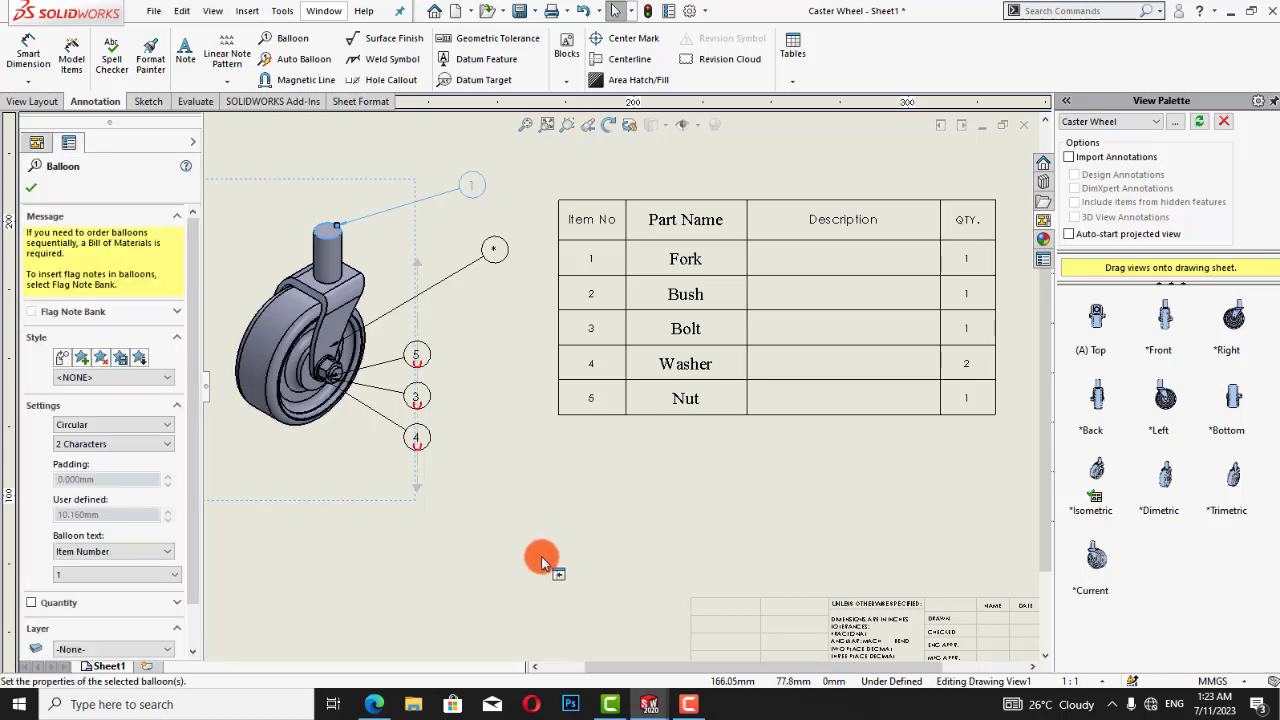
{"action": "left_click", "coordinate": [31, 187]}
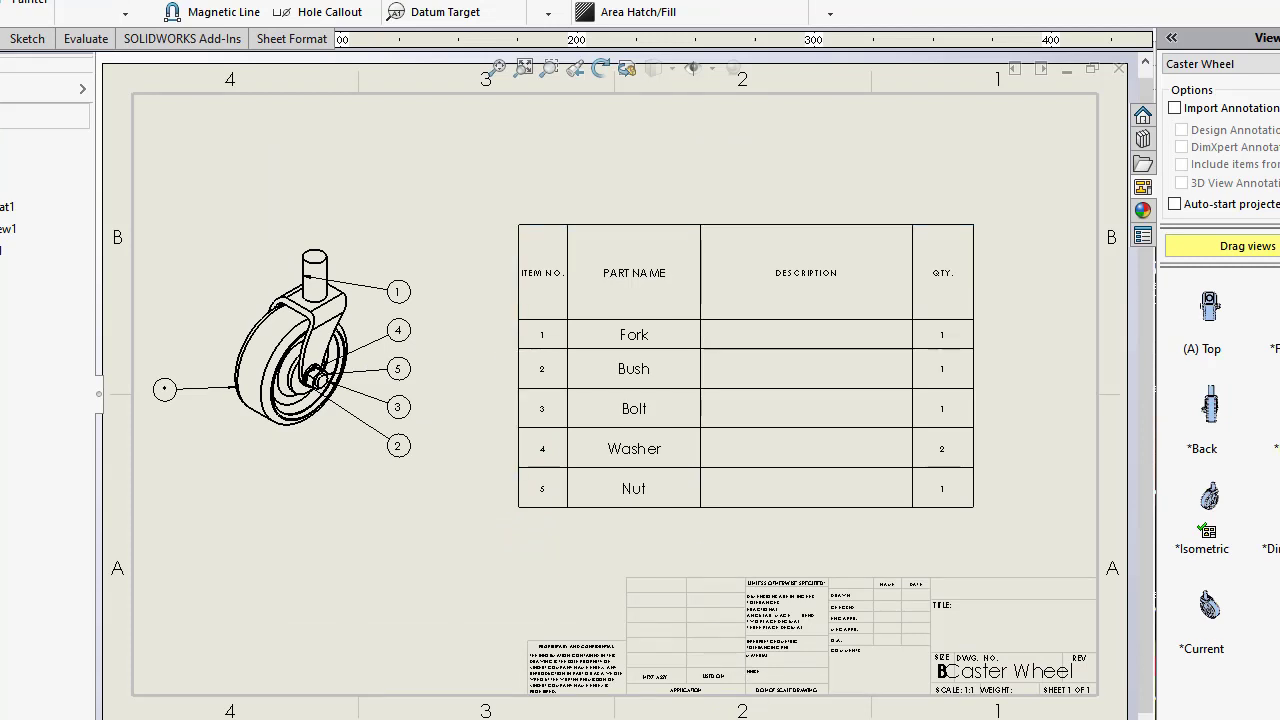
- Widen the Item No. column of the bill of materials table and make the heading row taller
{"action": "left_click", "coordinate": [655, 343]}
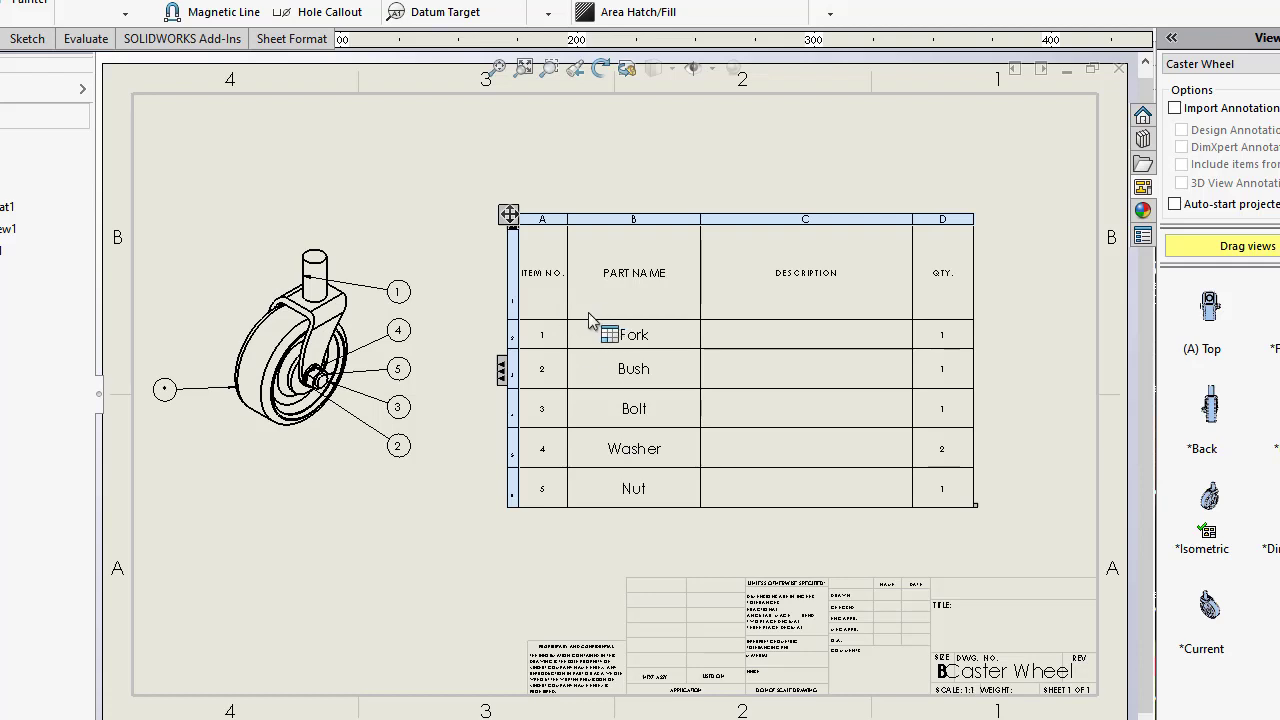
{"action": "left_click", "coordinate": [373, 622]}
{"action": "left_click", "coordinate": [548, 377]}
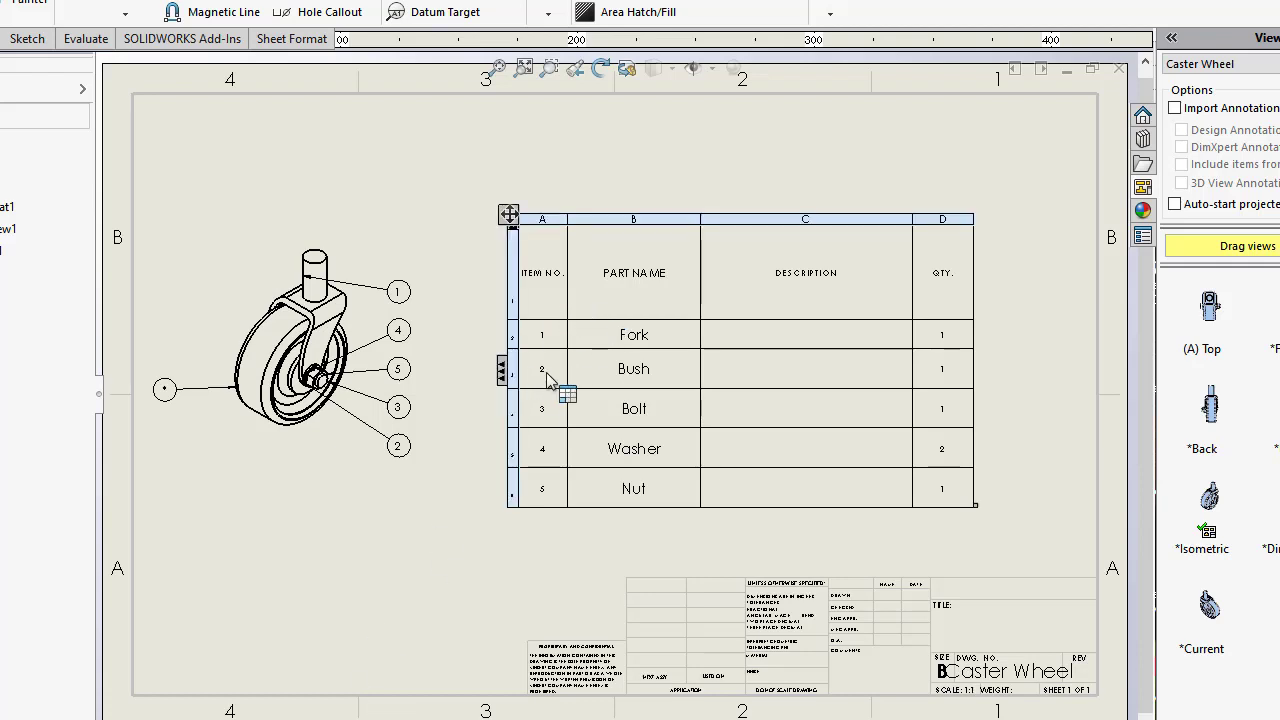
{"action": "left_click", "coordinate": [567, 288]}
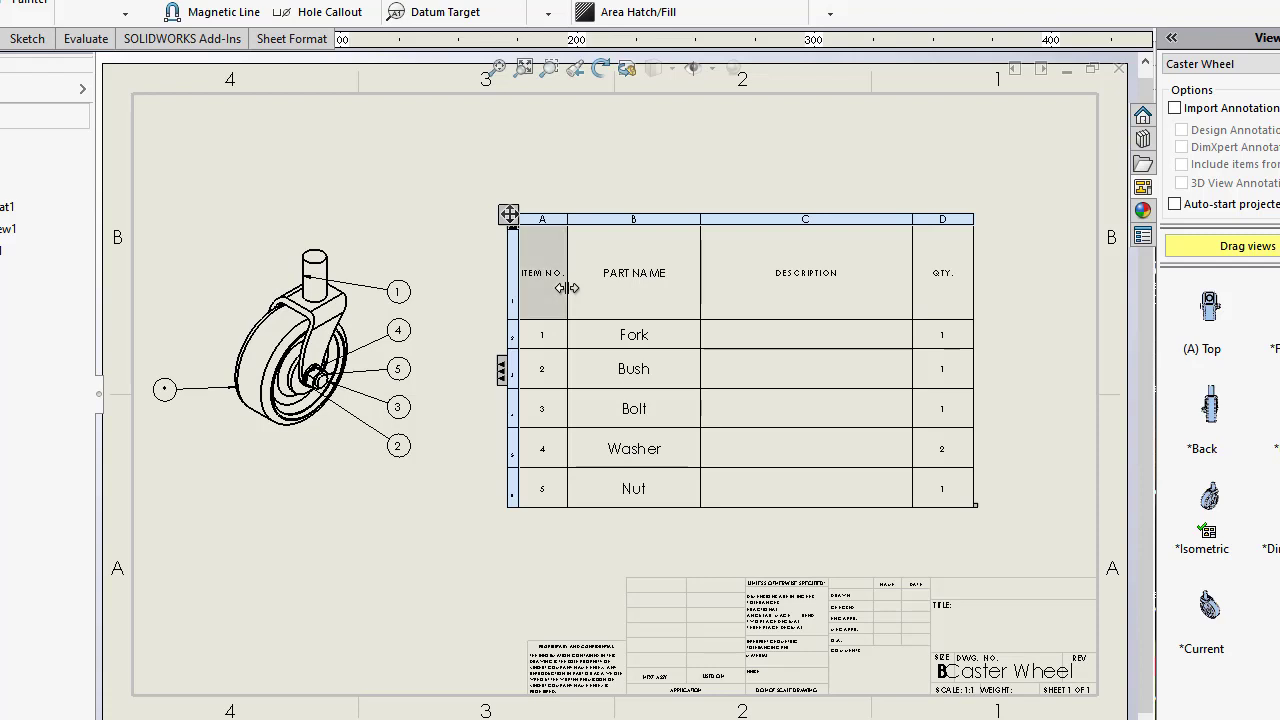
{"action": "left_click_drag", "start_coordinate": [577, 290], "coordinate": [633, 306]}
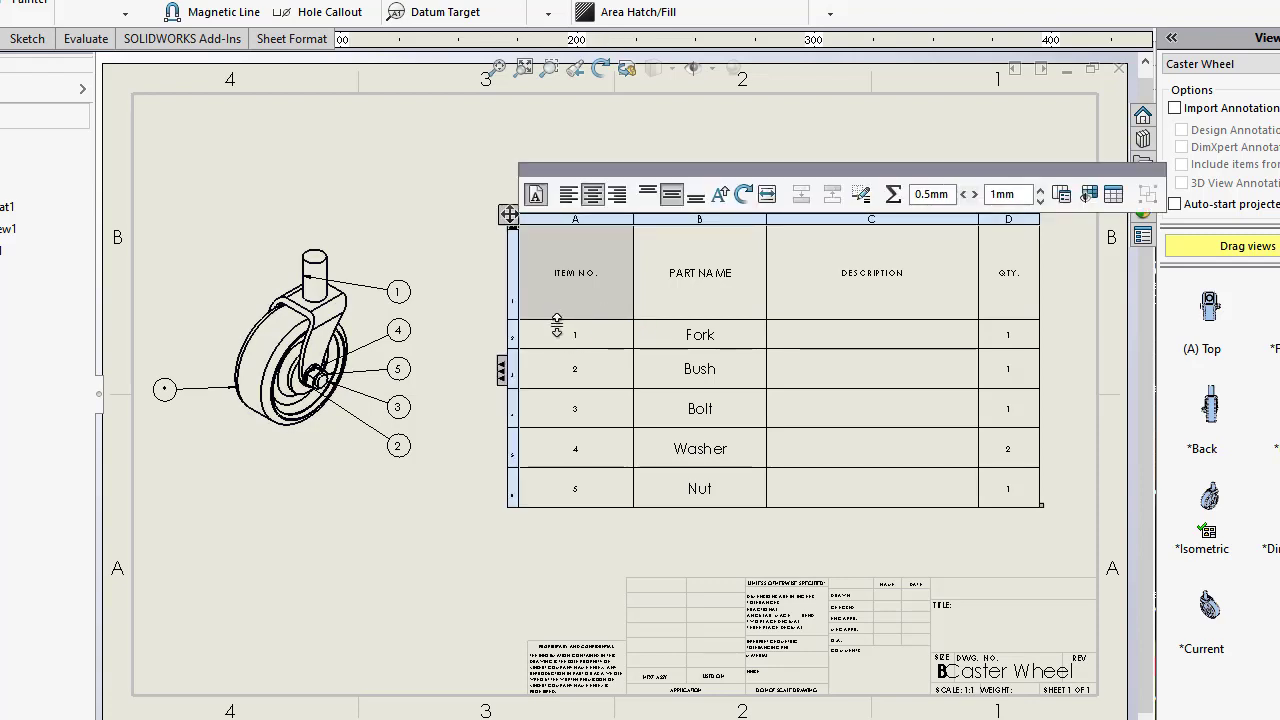
{"action": "mouse_move", "coordinate": [557, 340]}
{"action": "left_mouse_down"}
{"action": "mouse_move", "coordinate": [560, 380]}
{"action": "mouse_move", "coordinate": [570, 293]}
{"action": "mouse_move", "coordinate": [571, 412]}
{"action": "mouse_move", "coordinate": [578, 298]}
{"action": "mouse_move", "coordinate": [580, 346]}
{"action": "left_mouse_up"}
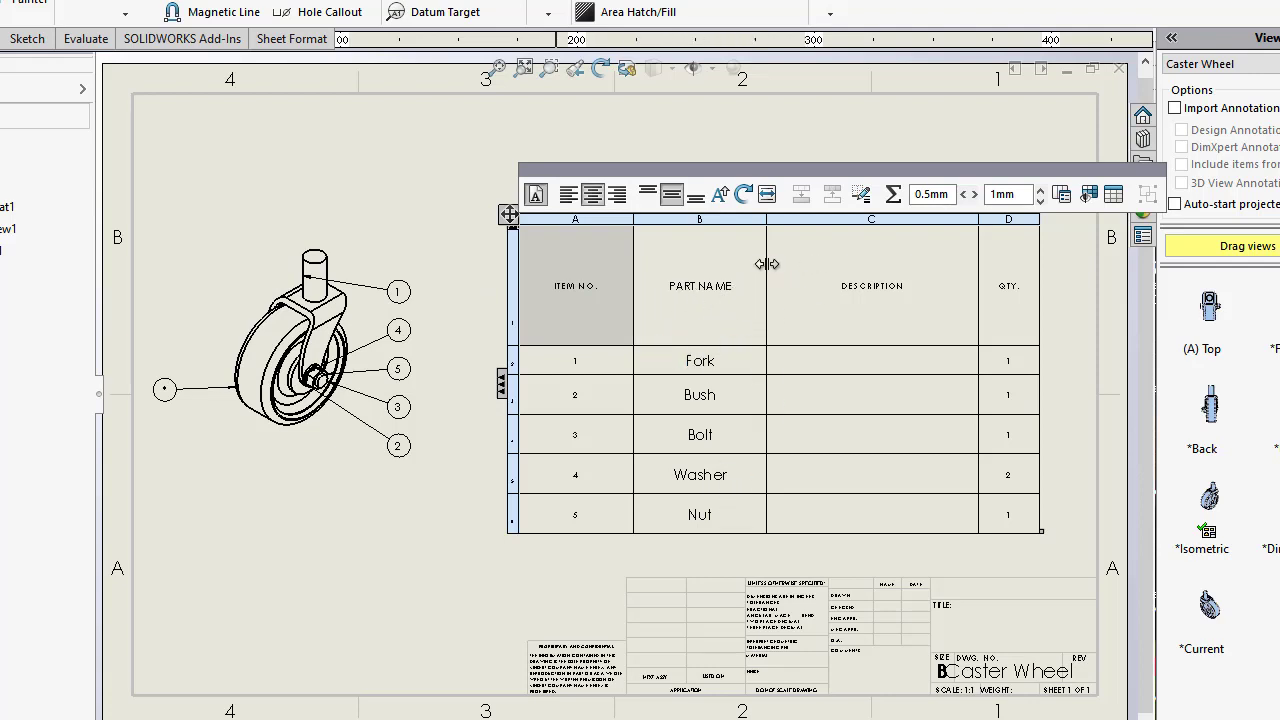
- Edit the Part Name heading so that its last letter is a capital E, reading PART NAME
{"action": "left_click", "coordinate": [720, 291]}
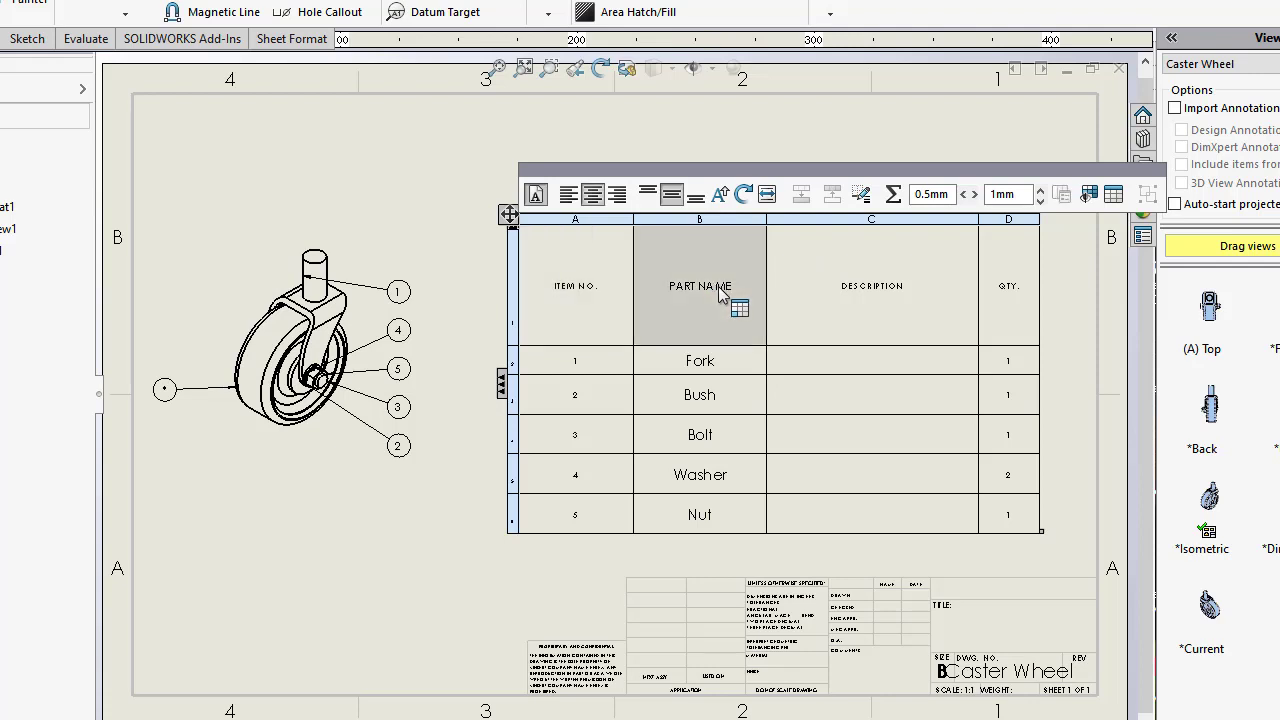
{"action": "double_click", "coordinate": [727, 292]}
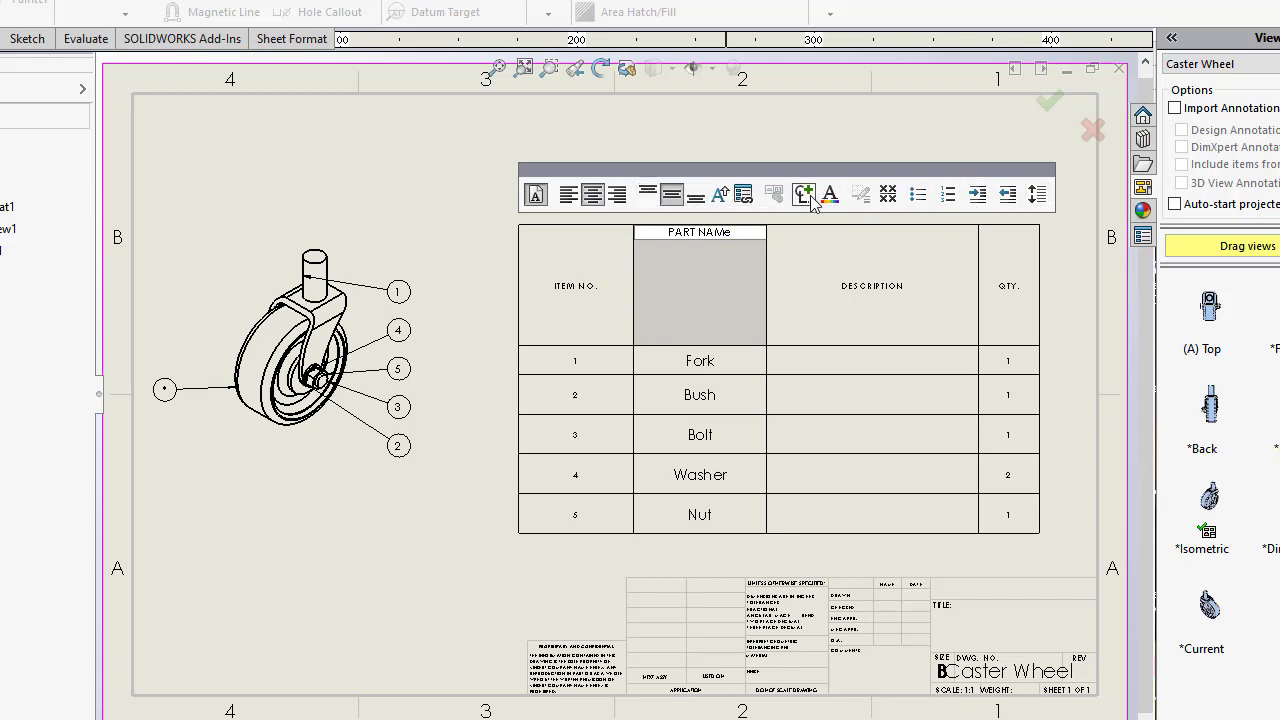
{"action": "left_click", "coordinate": [722, 196]}
{"action": "left_click", "coordinate": [535, 197]}
{"action": "key", "text": "BackSpace"}
{"action": "type", "text": "E"}
- Make the Part Name heading cell bold, overriding the document font
{"action": "left_click", "coordinate": [733, 254]}
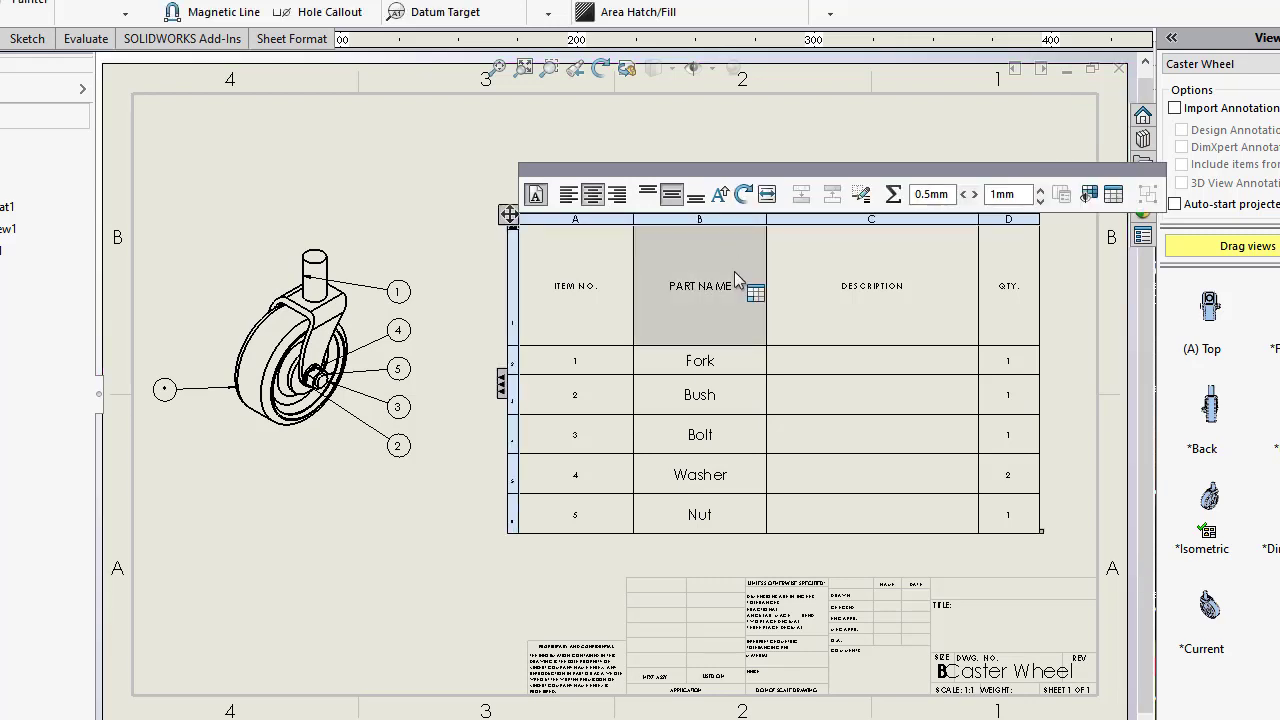
{"action": "left_click", "coordinate": [536, 195]}
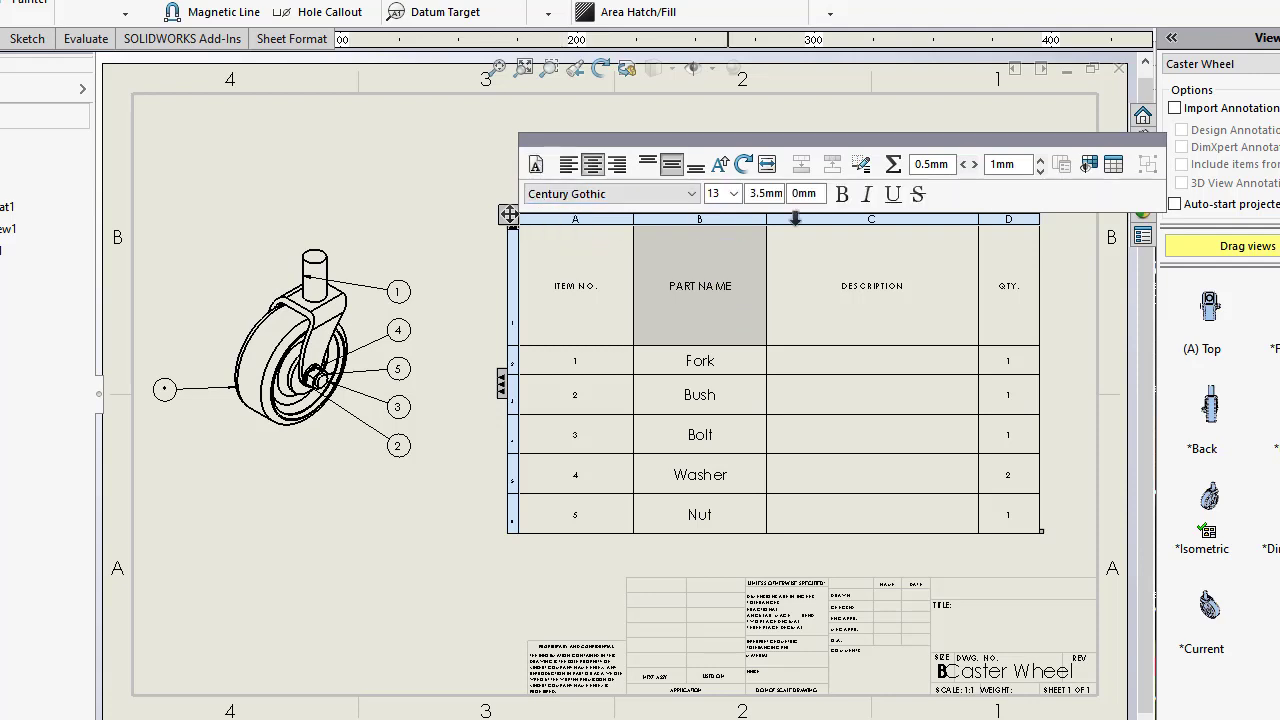
{"action": "left_click", "coordinate": [842, 194]}
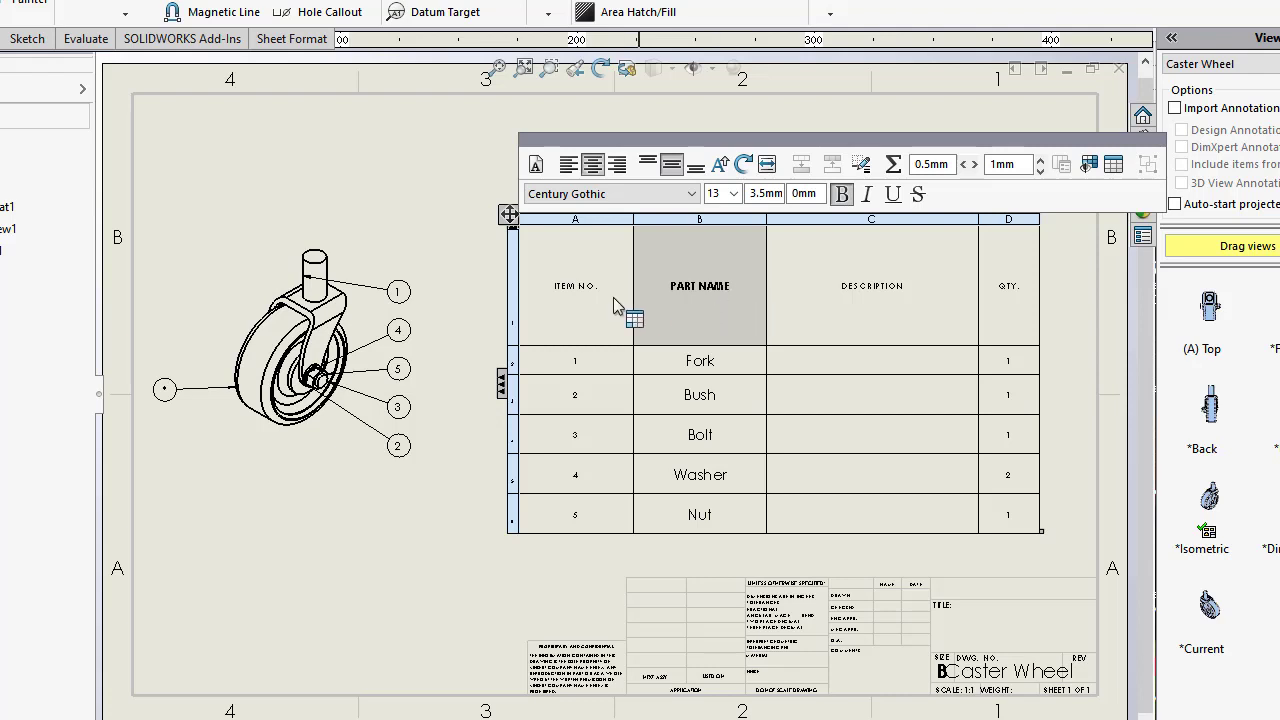
- Make the Item No., Description and Qty. heading cells bold together, overriding the document font
{"action": "left_click", "coordinate": [893, 291]}
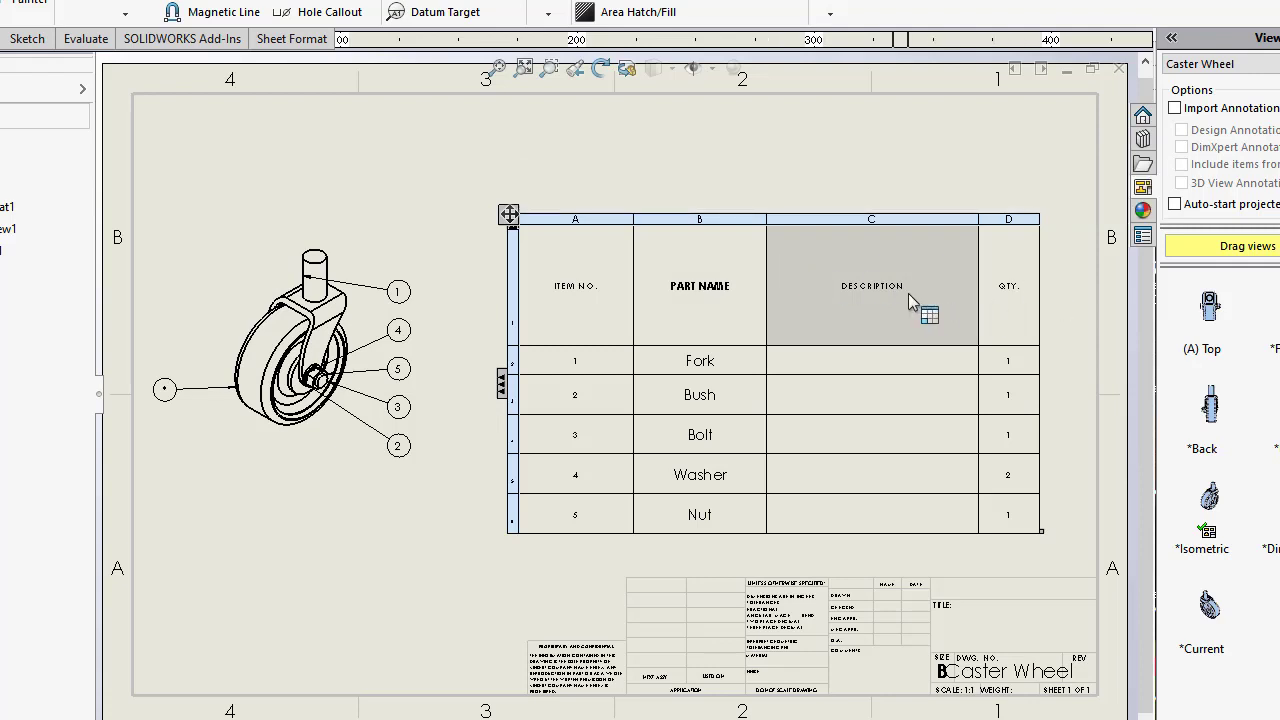
{"action": "key", "text": "Escape"}
{"action": "left_click", "coordinate": [910, 300]}
{"action": "left_click", "coordinate": [1000, 322], "text": "ctrl"}
{"action": "left_click", "coordinate": [551, 302], "text": "ctrl"}
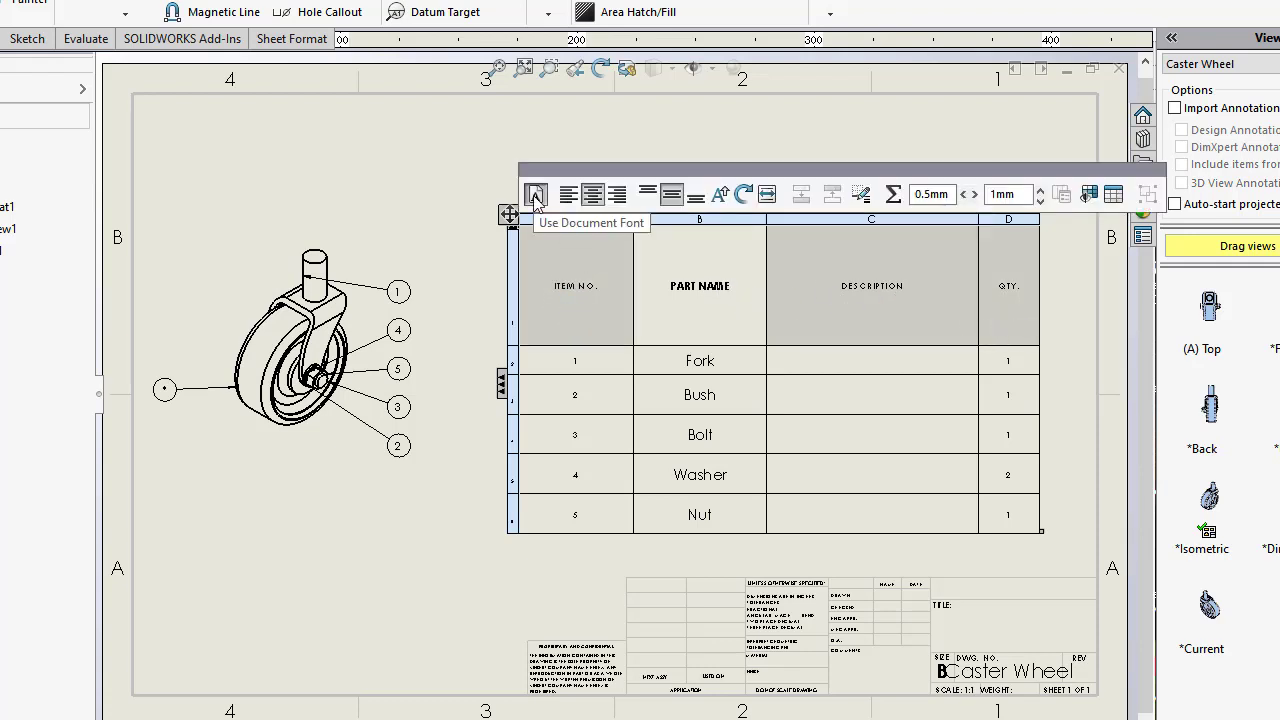
{"action": "left_click", "coordinate": [535, 196]}
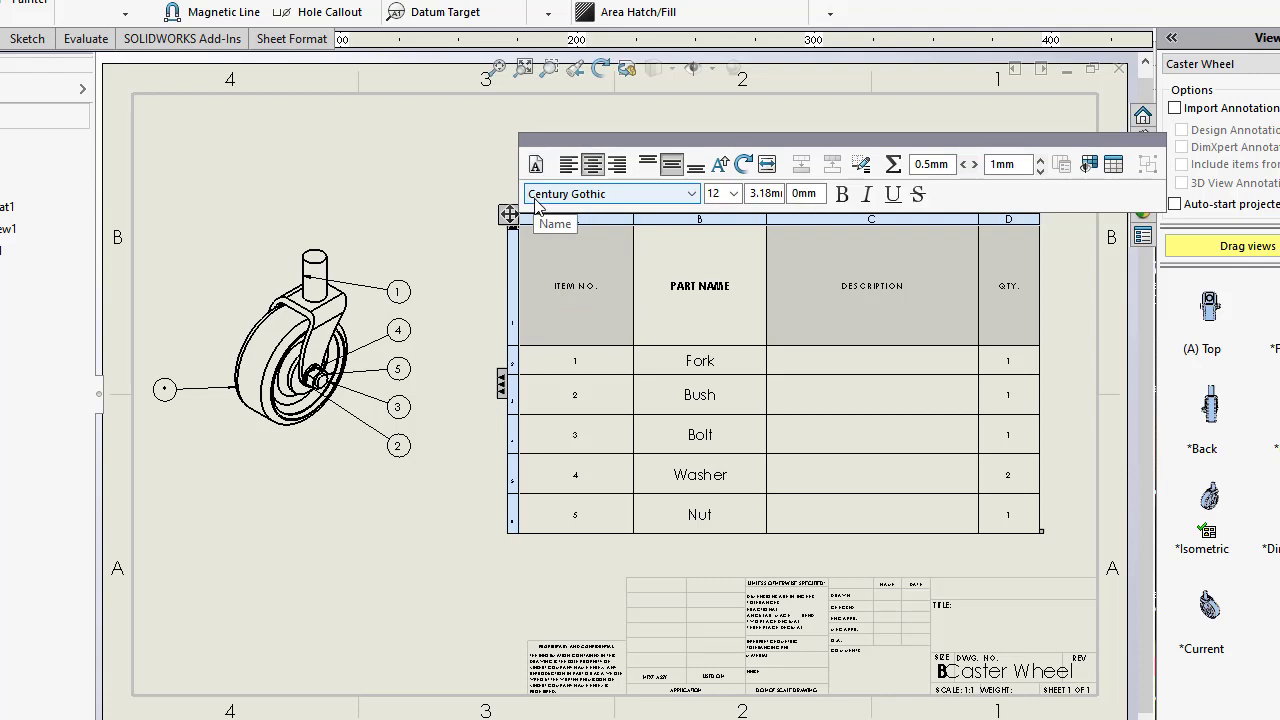
{"action": "left_click", "coordinate": [844, 196]}
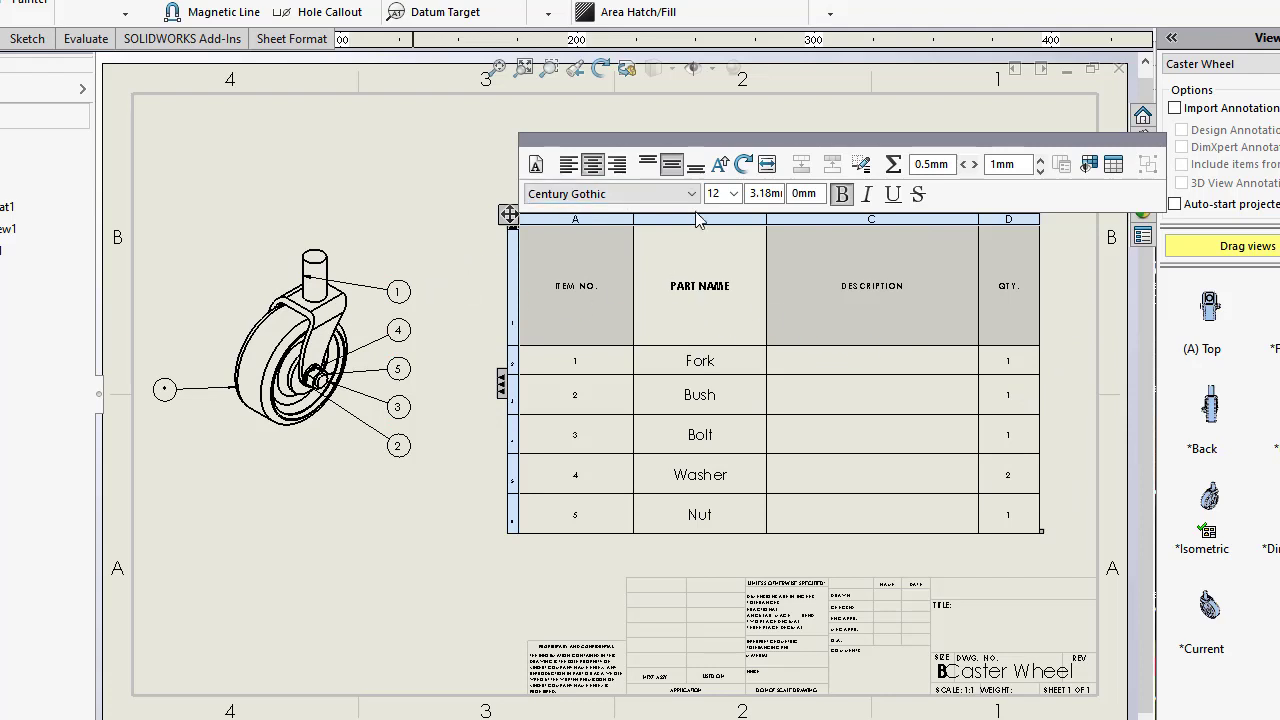
- Set the text of all four heading cells in the bill of materials table to size 20
{"action": "left_click", "coordinate": [662, 301]}
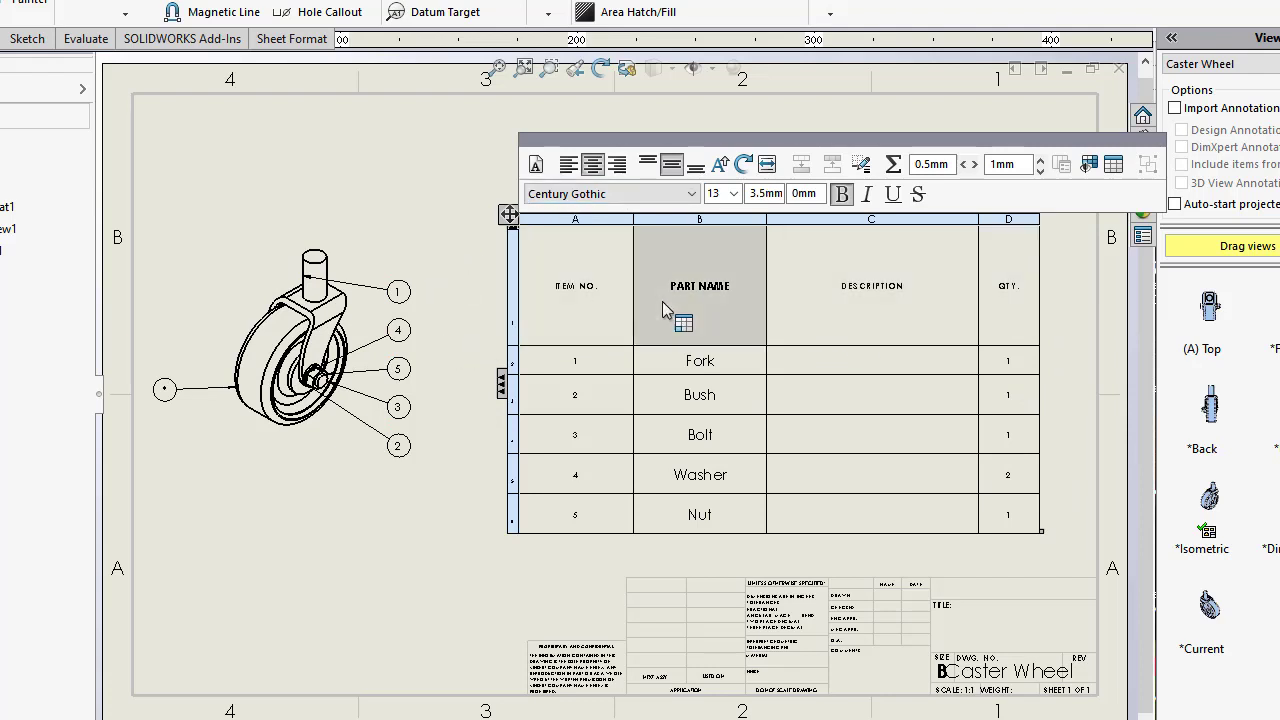
{"action": "left_click", "coordinate": [580, 322], "text": "ctrl"}
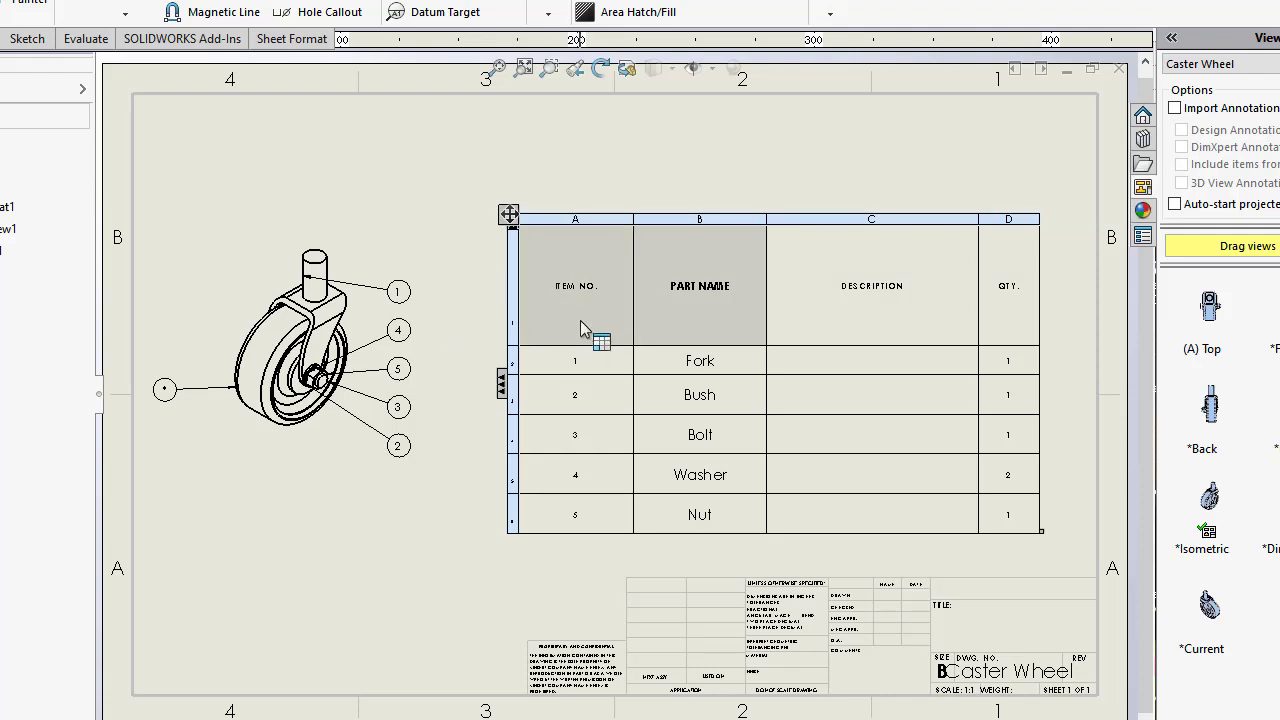
{"action": "left_click", "coordinate": [809, 310], "text": "ctrl"}
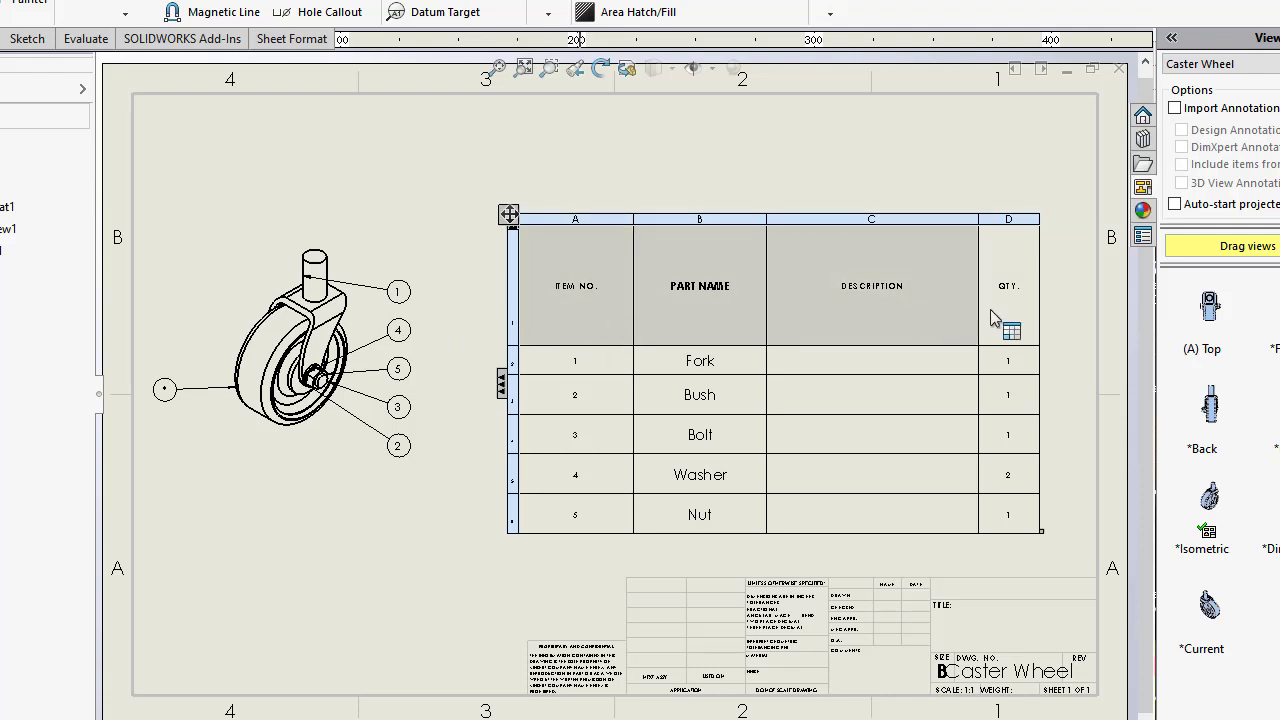
{"action": "left_click", "coordinate": [993, 307], "text": "ctrl"}
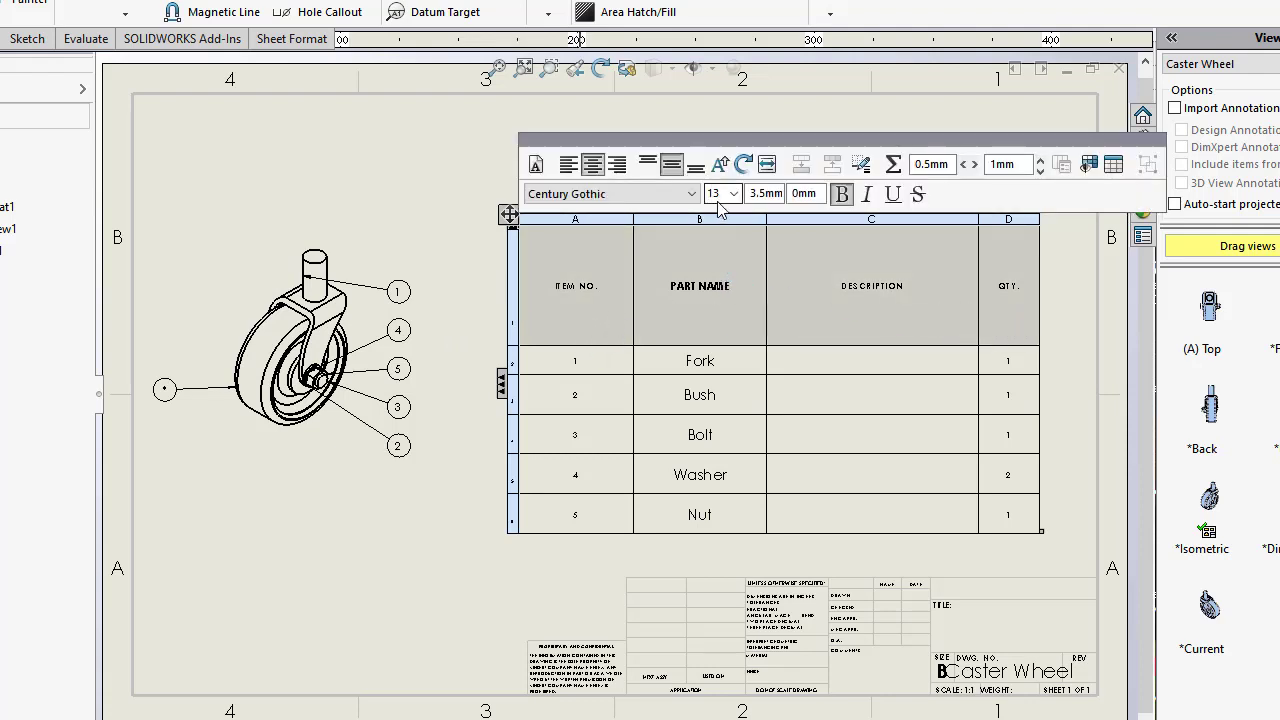
{"action": "left_click", "coordinate": [738, 195]}
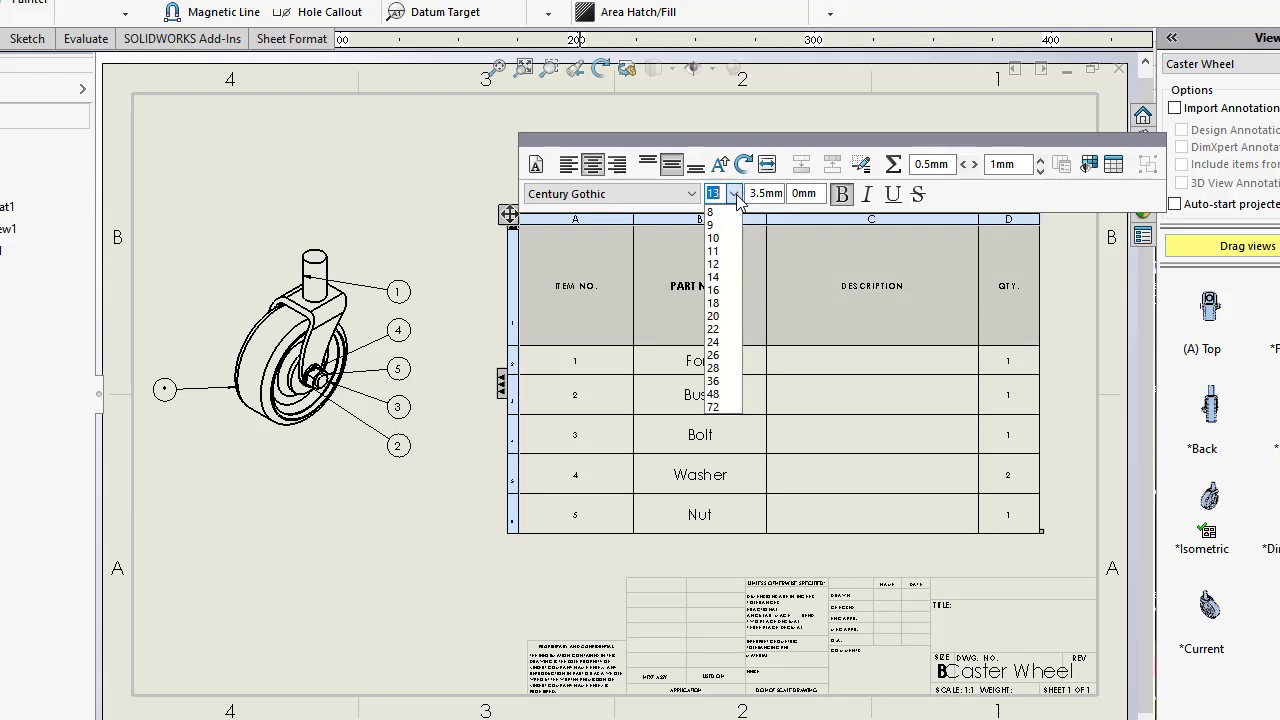
{"action": "left_click", "coordinate": [722, 316]}
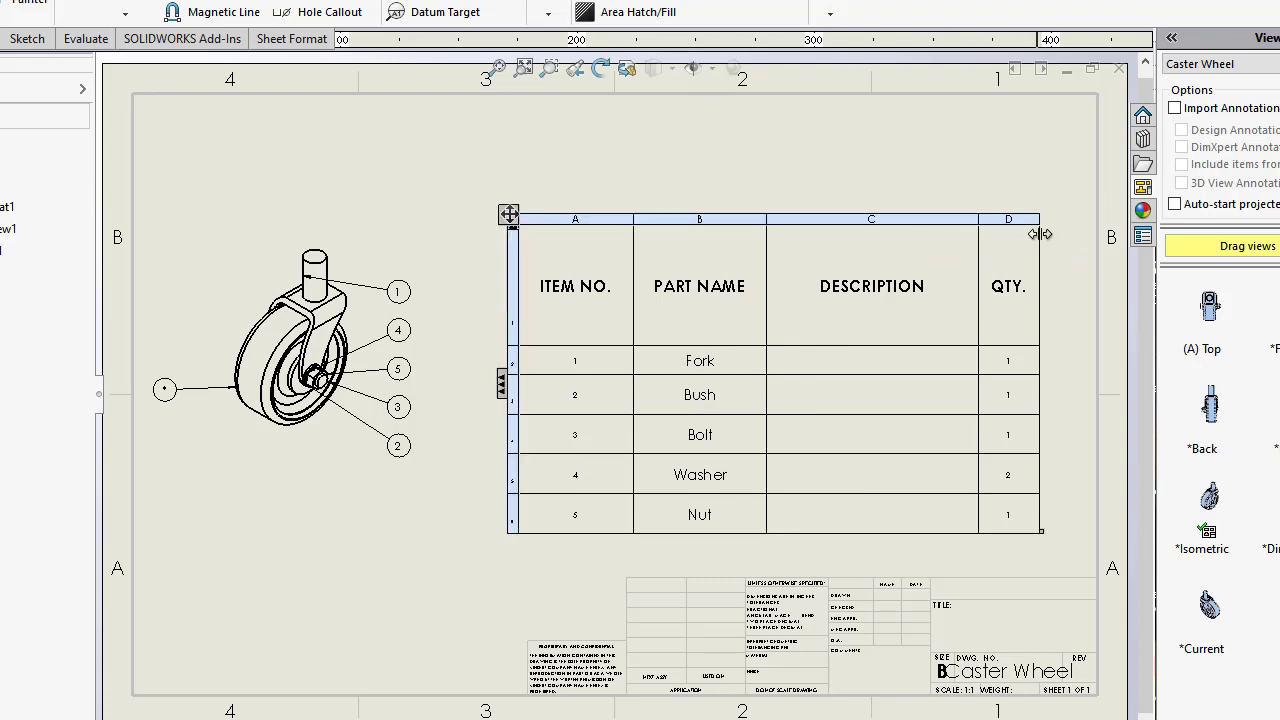
- Widen the Qty. column and resize the whole bill of materials table to fit inside the sheet border
{"action": "left_click_drag", "start_coordinate": [1038, 227], "coordinate": [1111, 130]}
{"action": "left_click_drag", "start_coordinate": [1016, 203], "coordinate": [1057, 218]}
{"action": "left_click", "coordinate": [914, 140]}
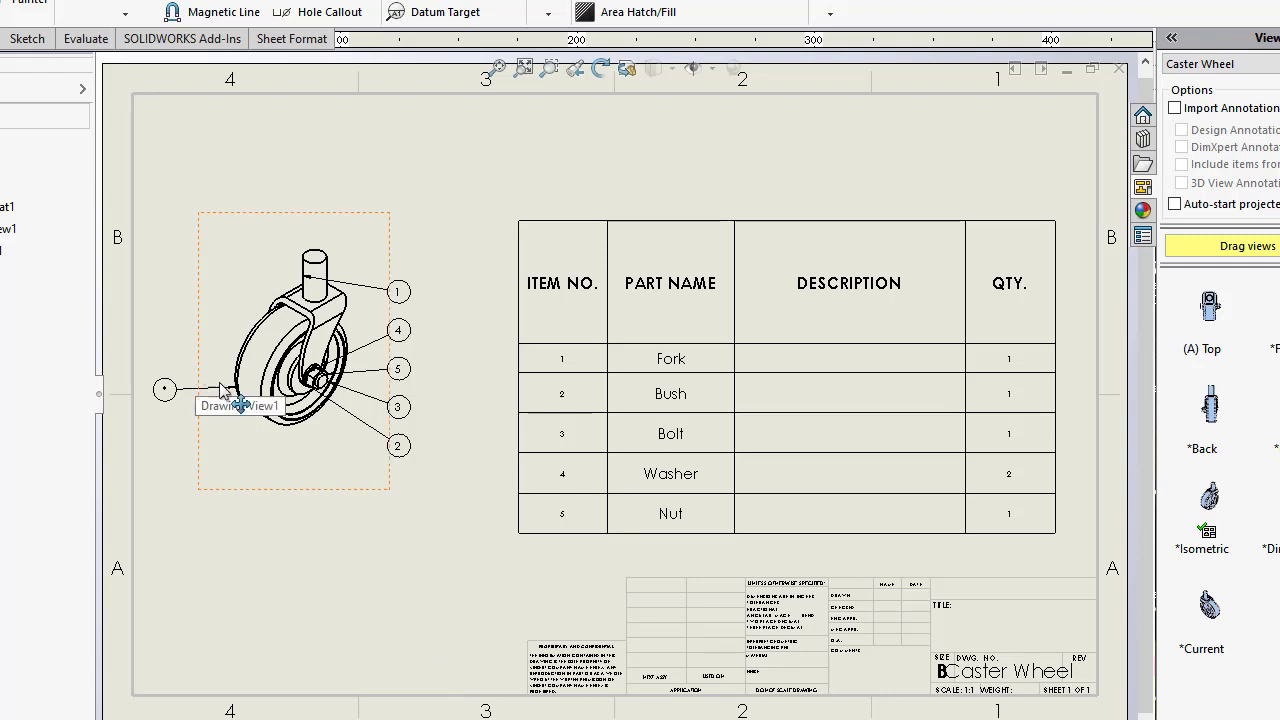
{"action": "left_click", "coordinate": [573, 214]}
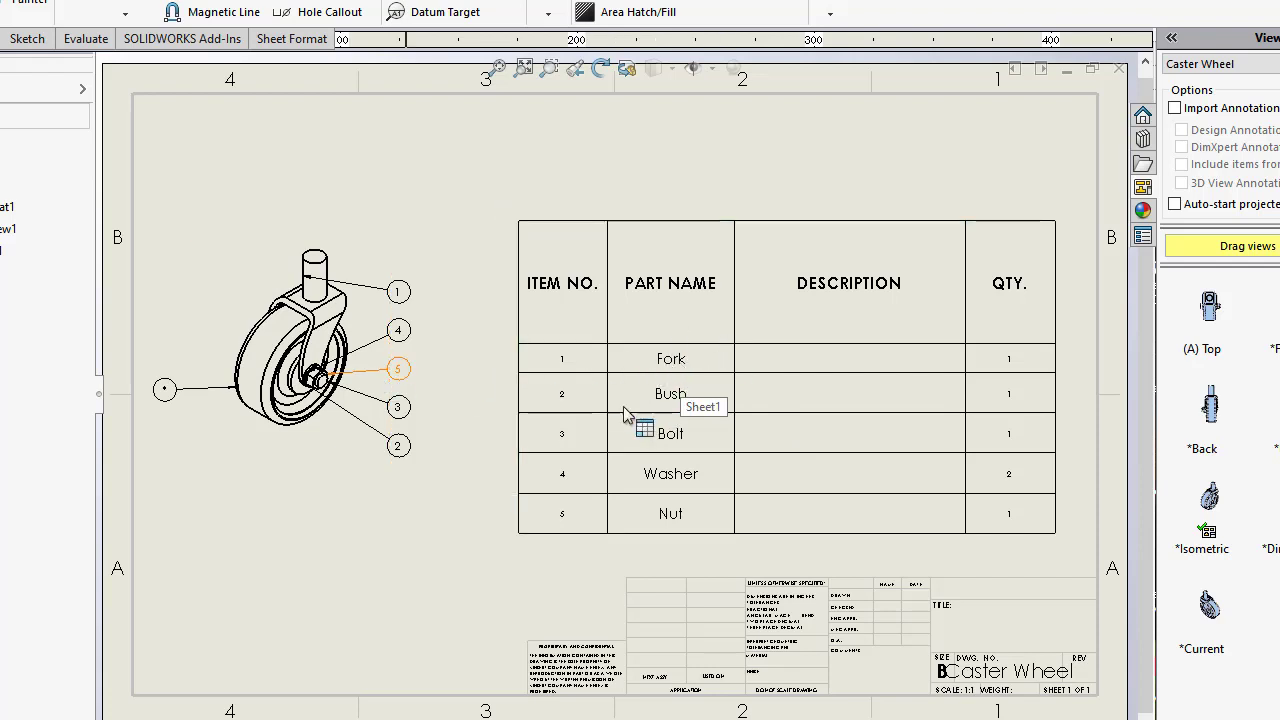
- Override the Fork part name in the table with "Fork 5mm", breaking its link to the external model property
{"action": "double_click", "coordinate": [686, 368]}
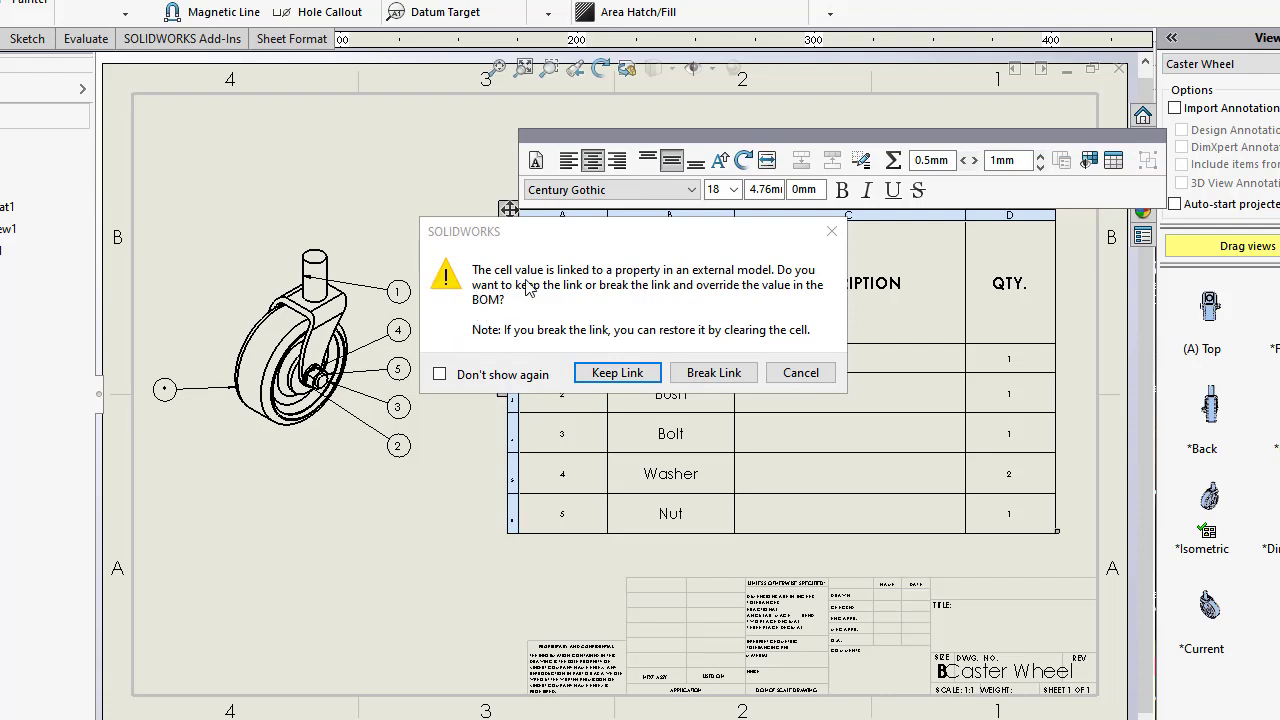
{"action": "left_click", "coordinate": [708, 372]}
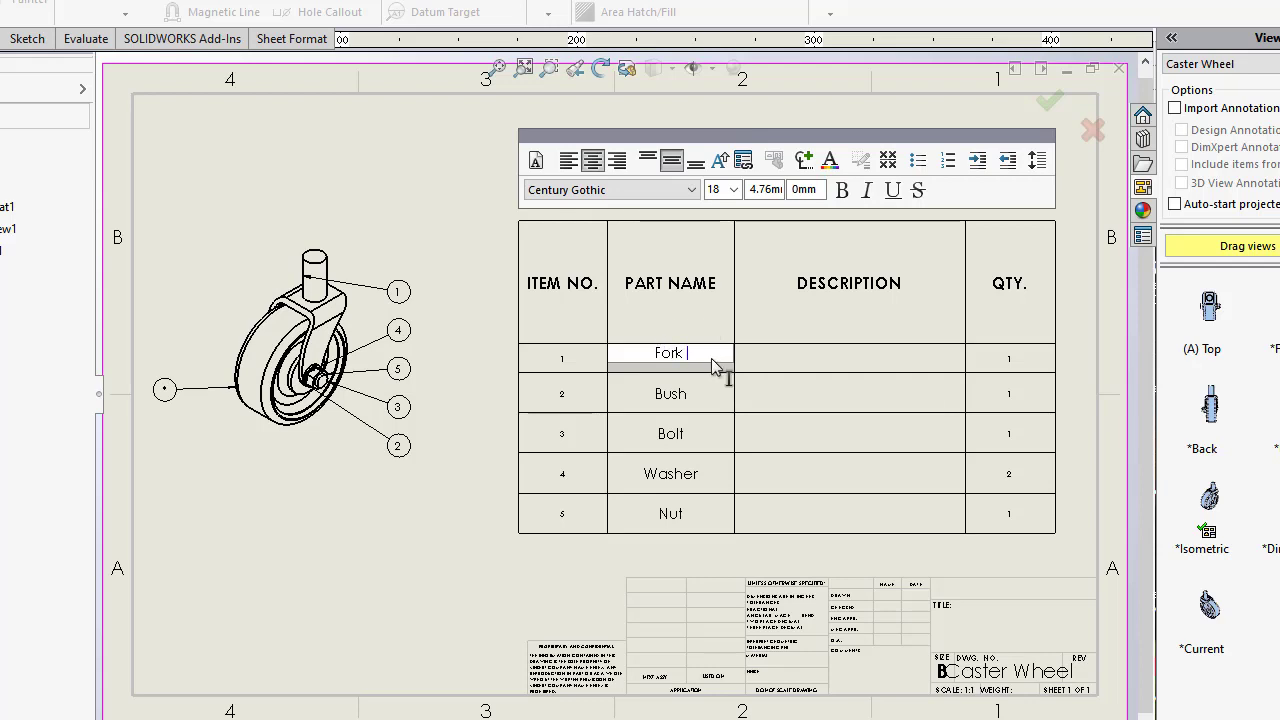
{"action": "type", "text": "5mm"}
{"action": "left_click", "coordinate": [703, 395]}
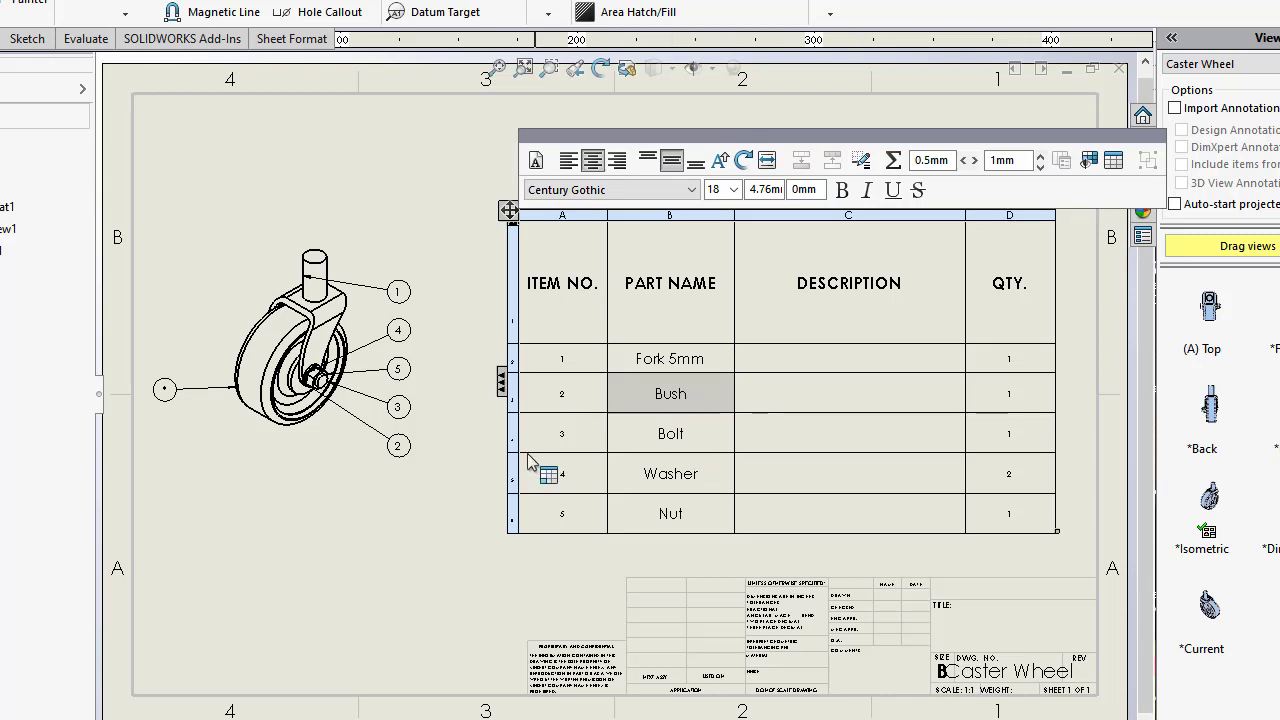
{"action": "left_click", "coordinate": [461, 203]}
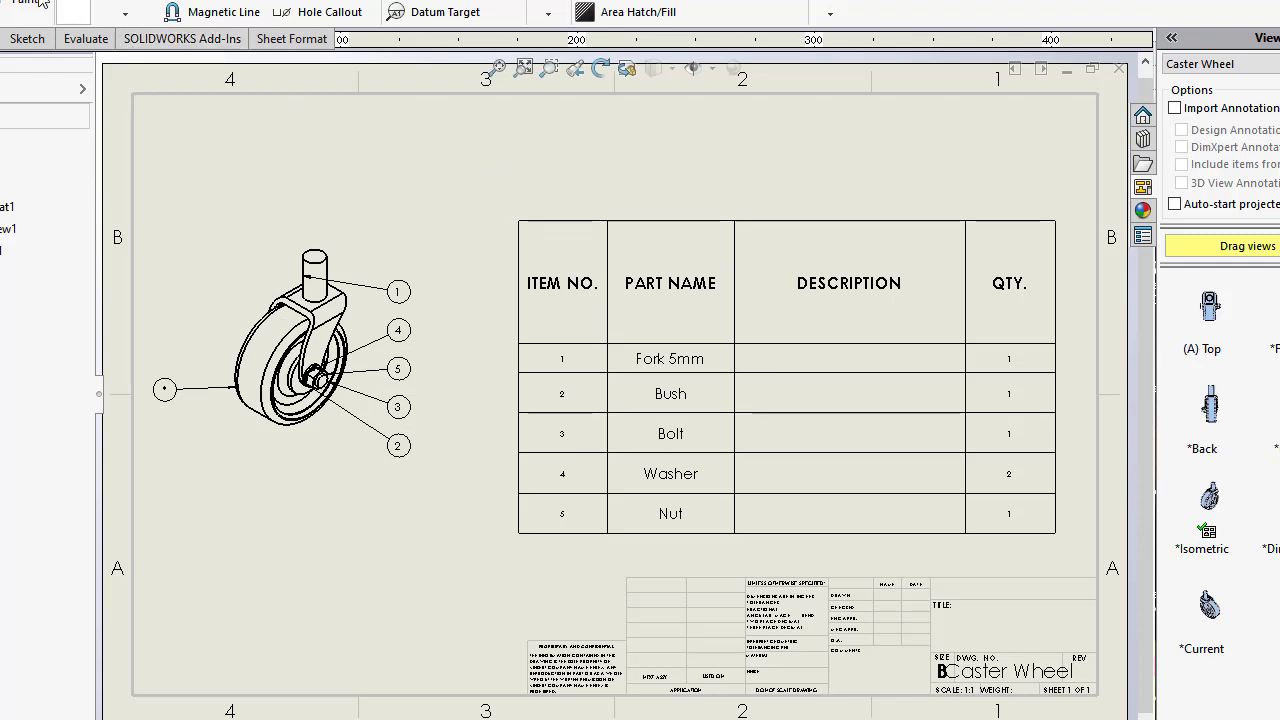
- Save the drawing to the Desktop as a PDF named Caster Wheel, updating the views before saving
{"action": "key", "text": "alt+f"}
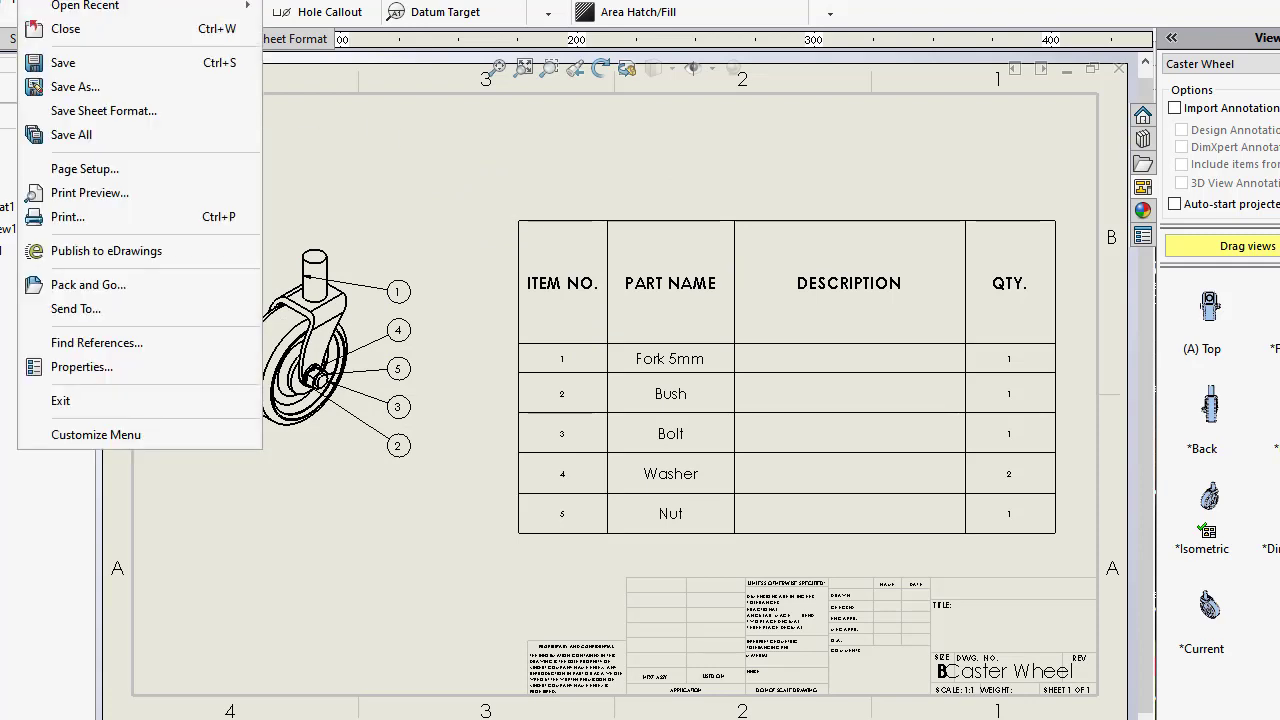
{"action": "left_click", "coordinate": [90, 87]}
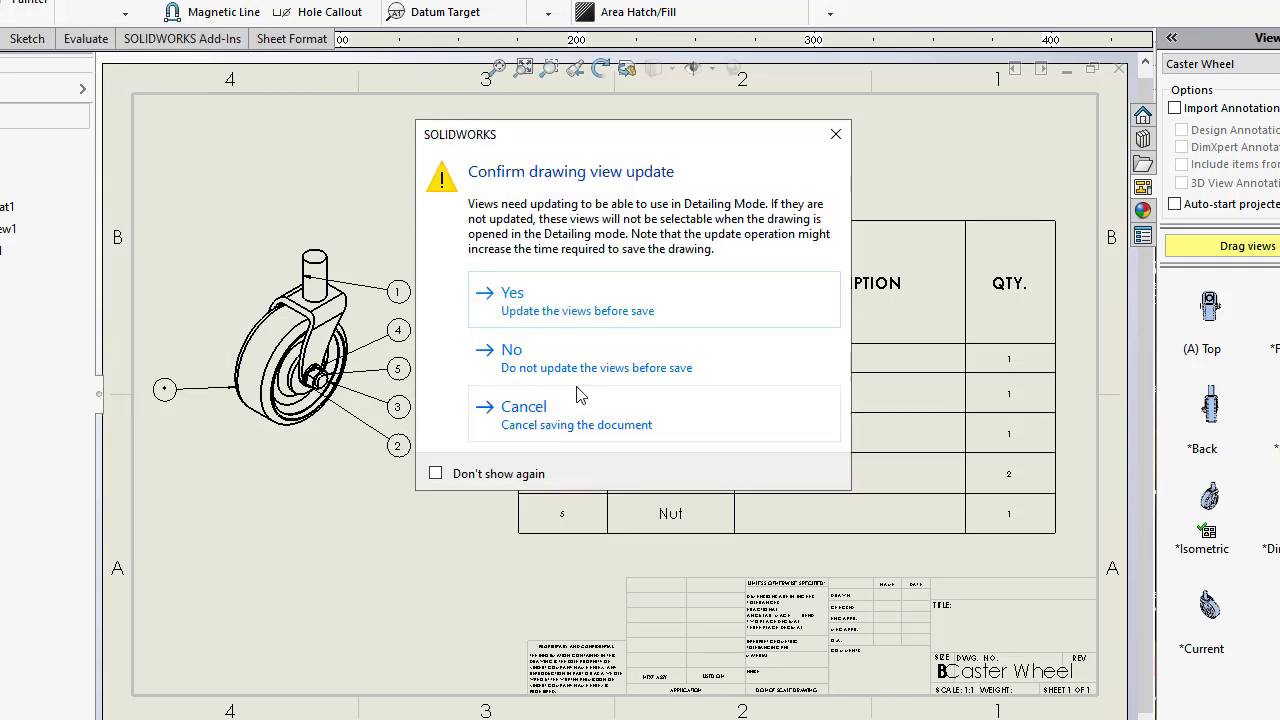
{"action": "left_click", "coordinate": [557, 300]}
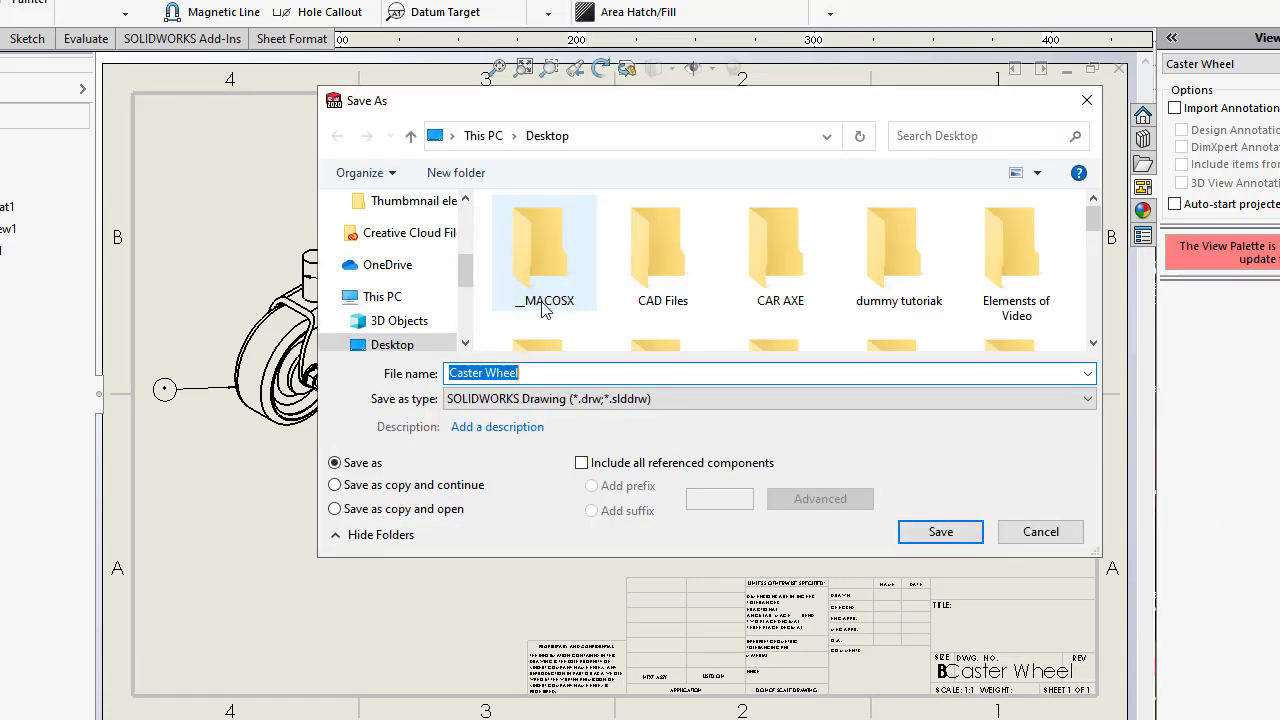
{"action": "left_click", "coordinate": [553, 404]}
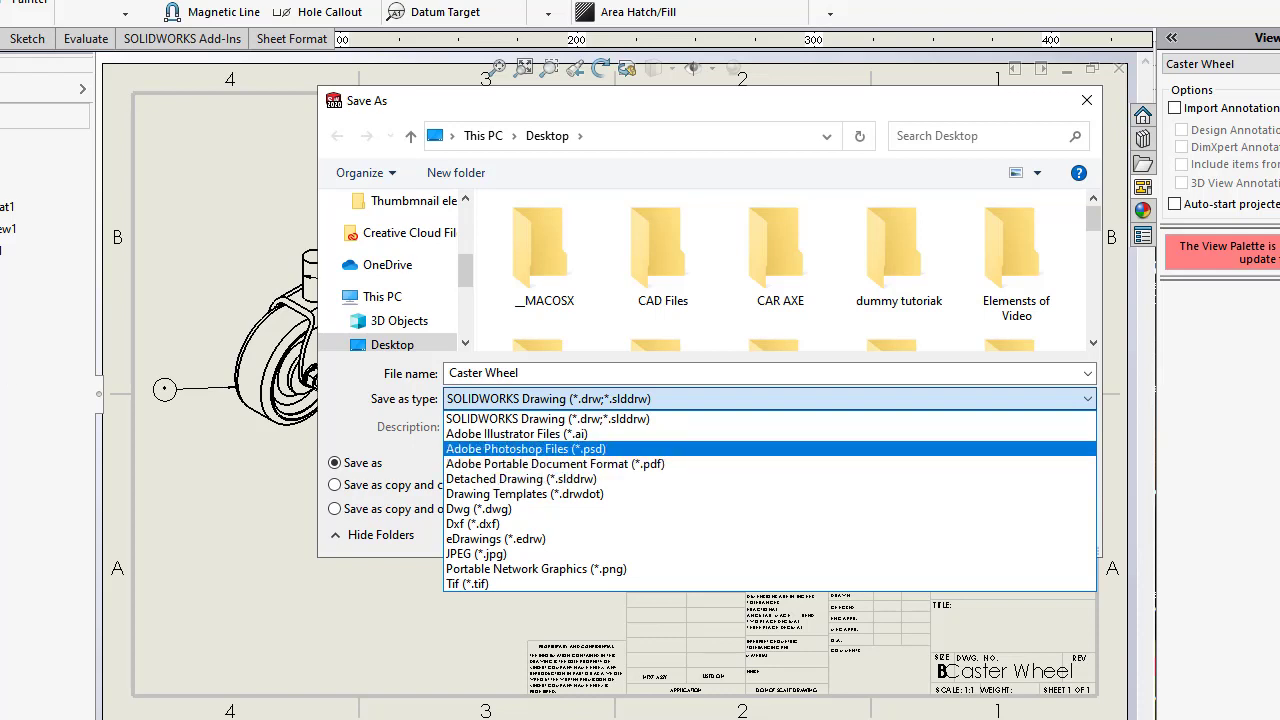
{"action": "left_click", "coordinate": [557, 466]}
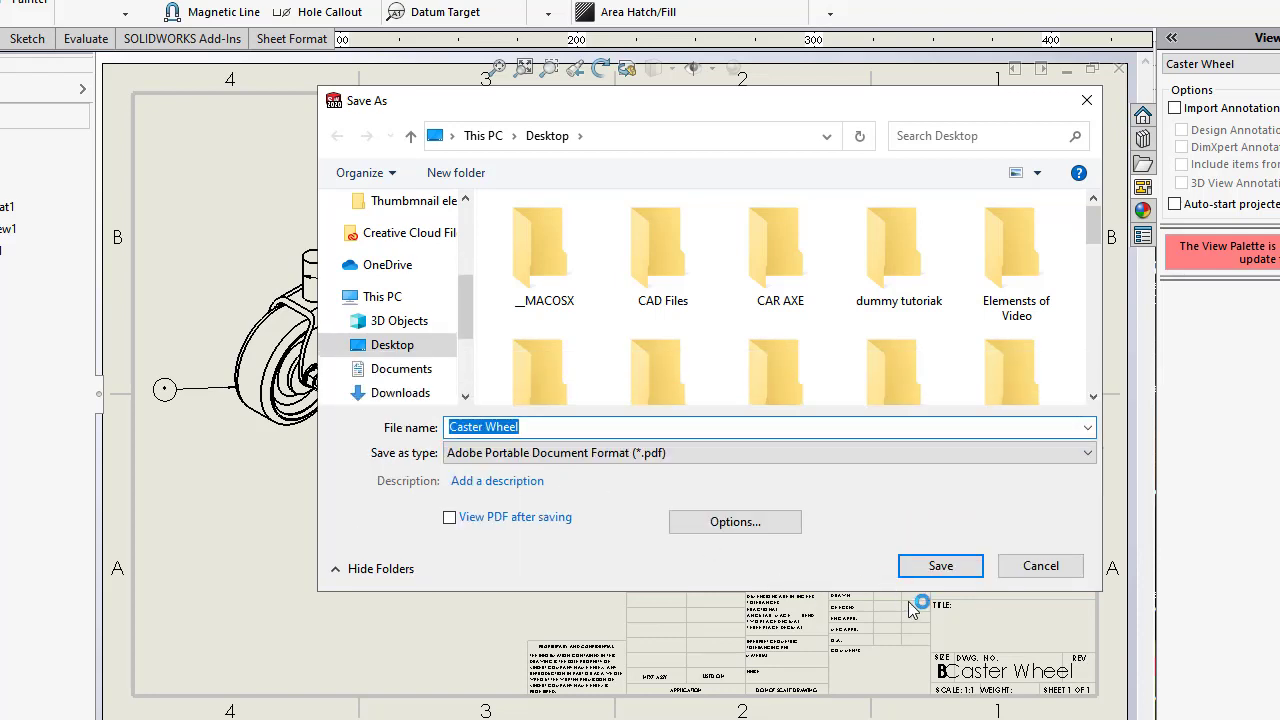
{"action": "left_click", "coordinate": [940, 567]}
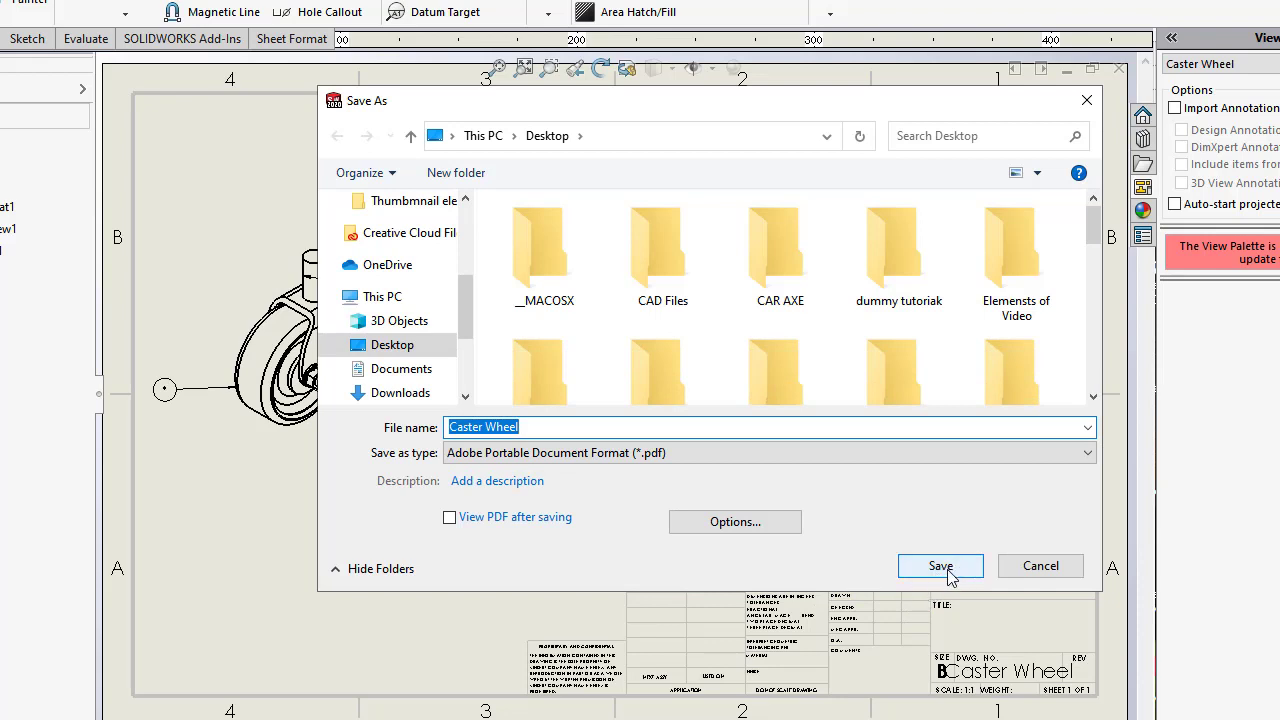